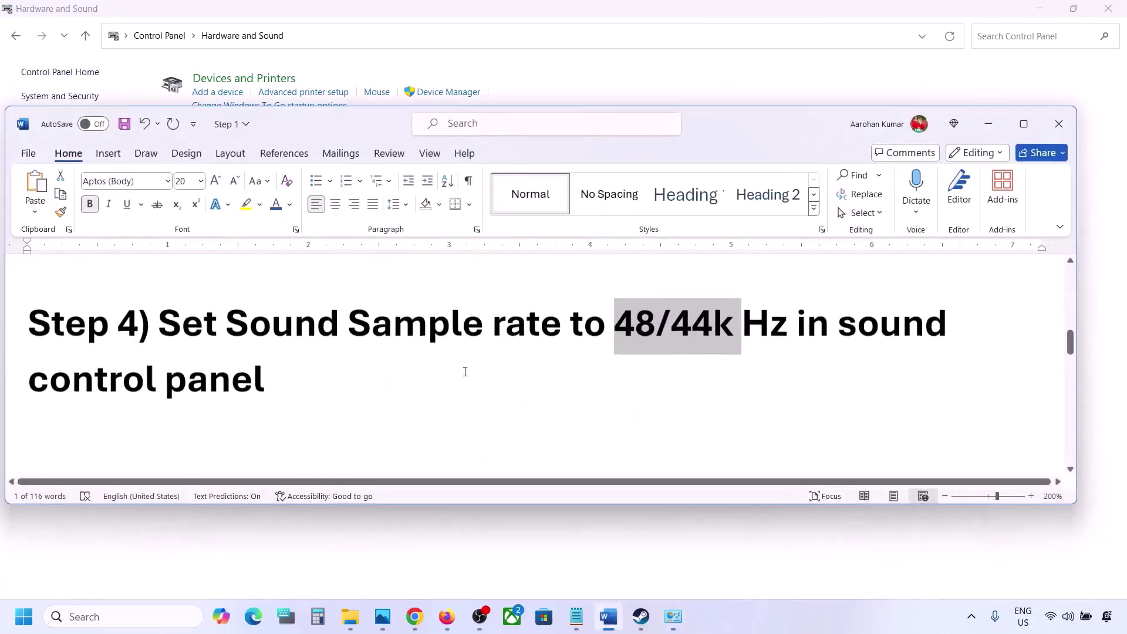
- Highlight Step 5's controller advice, then highlight Step 6's 'Turn off Spatial Sound' instruction
drag(183, 324, 396, 418)
click(396, 418)
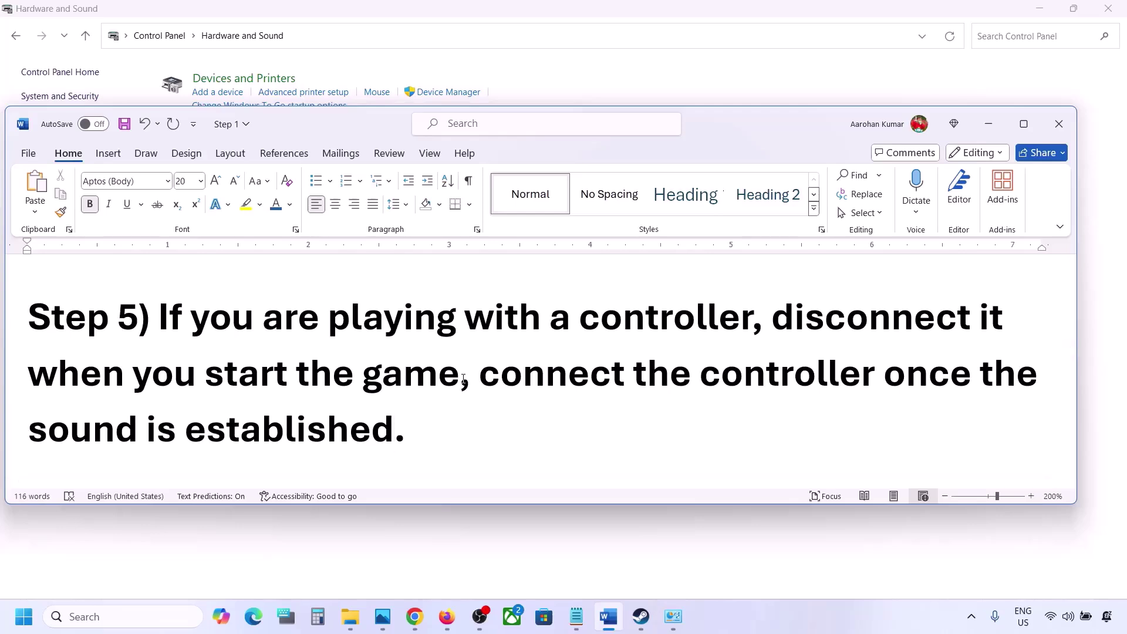
scroll(463, 379, down, 5)
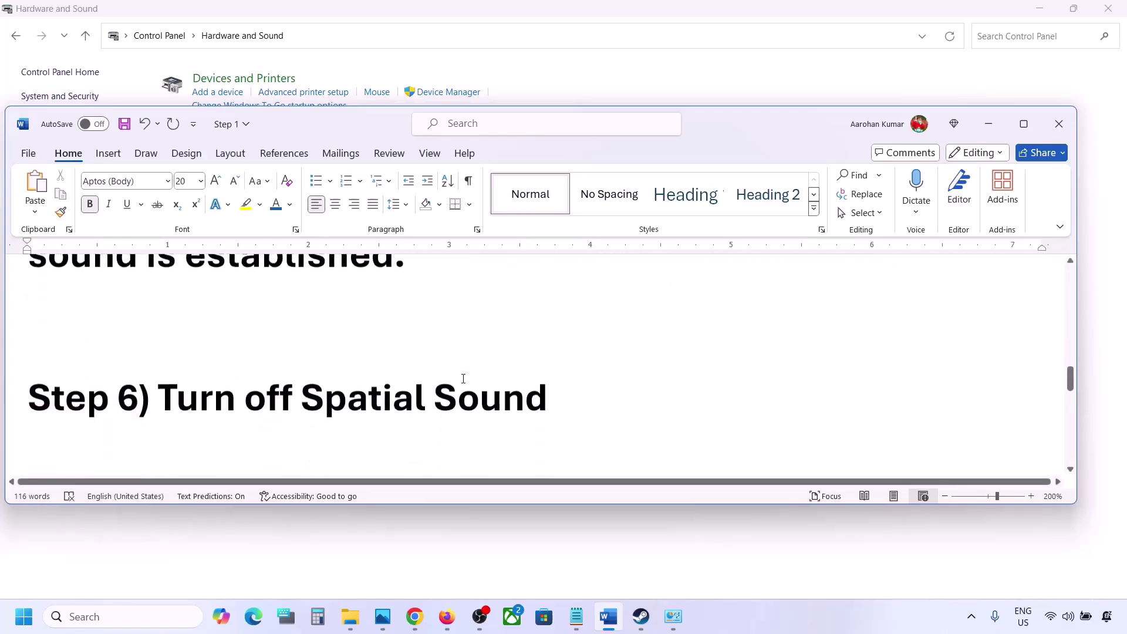
drag(180, 393, 493, 387)
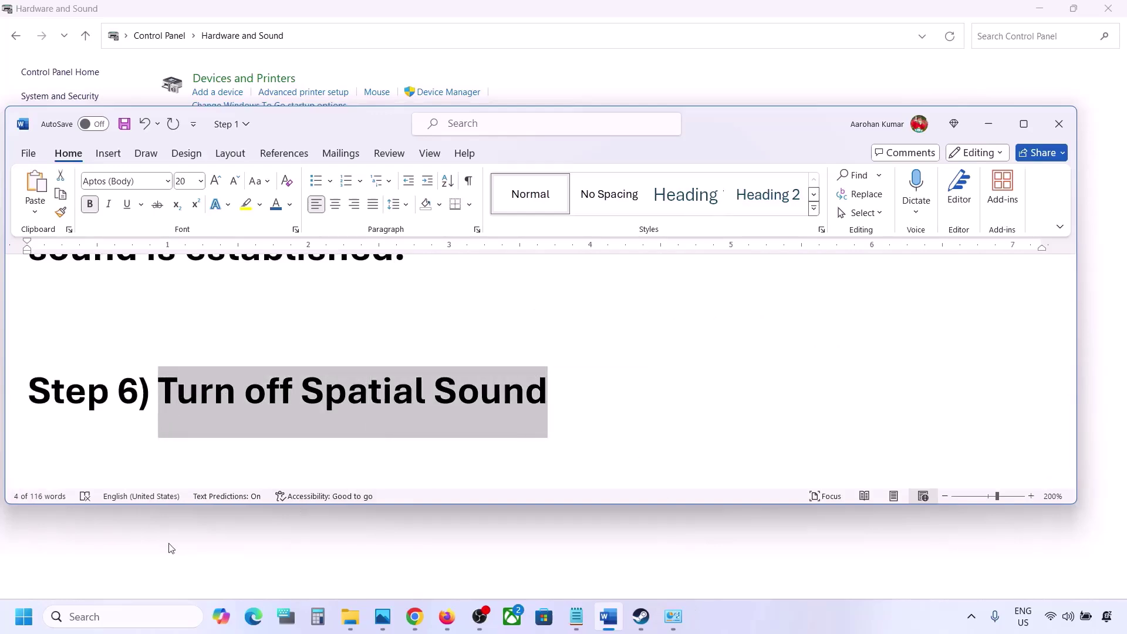
- Open the Sound playback settings from Control Panel's Hardware and Sound page
click(111, 617)
text(control)
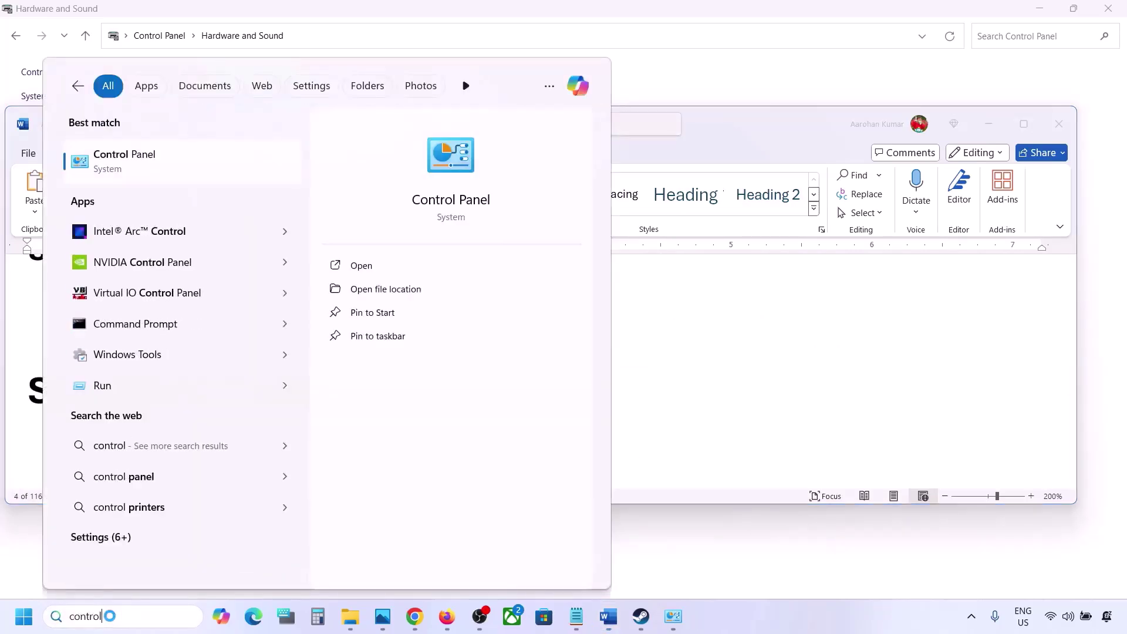
key(Return)
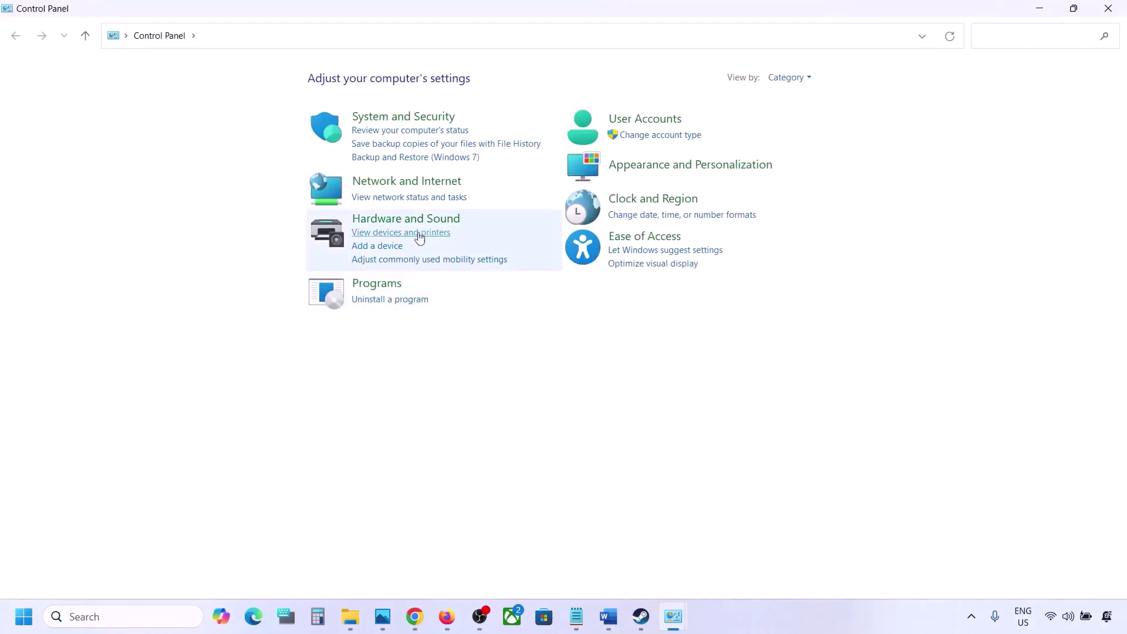
click(401, 215)
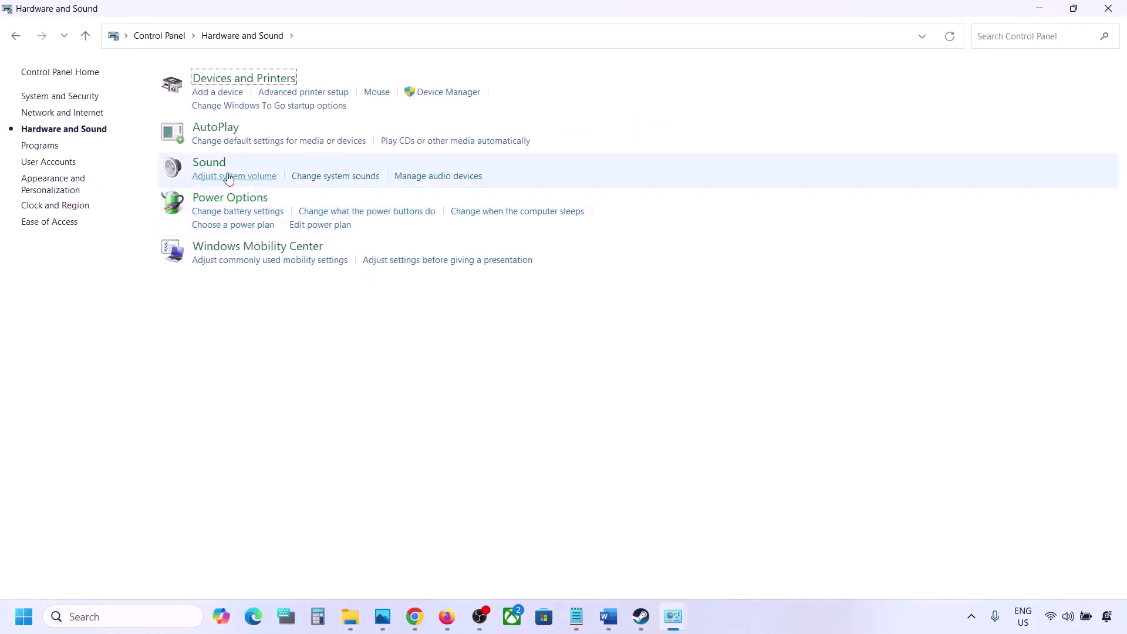
click(216, 165)
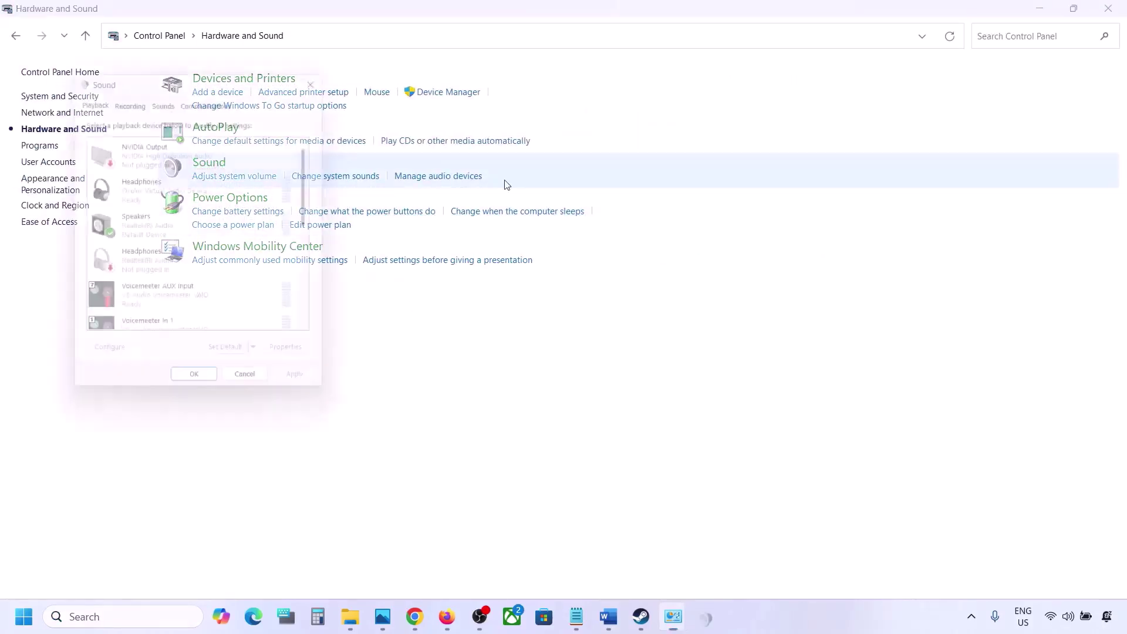
drag(222, 79, 485, 132)
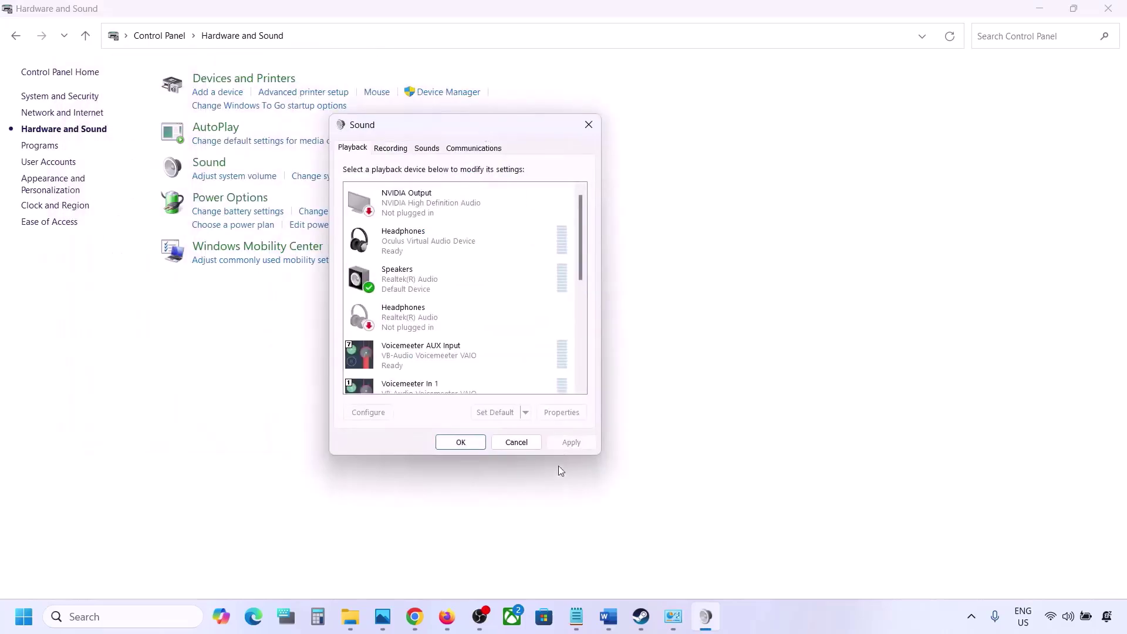
- Set the Realtek Speakers' spatial sound format to Off, apply, and close the Sound dialogs
click(433, 283)
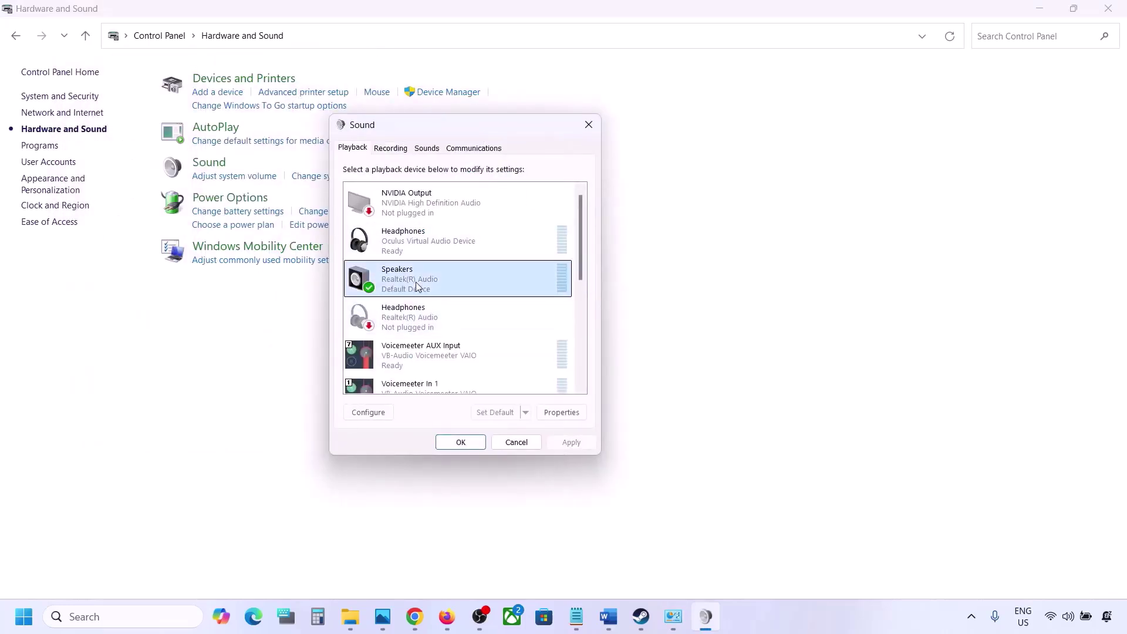
right_click(435, 284)
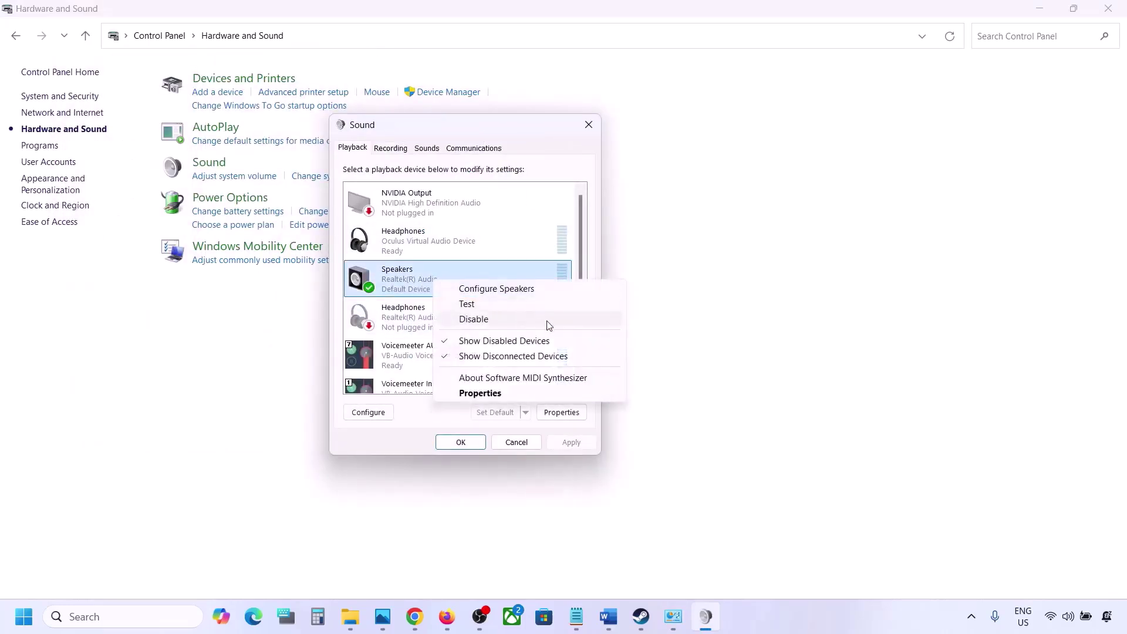
click(479, 398)
click(491, 206)
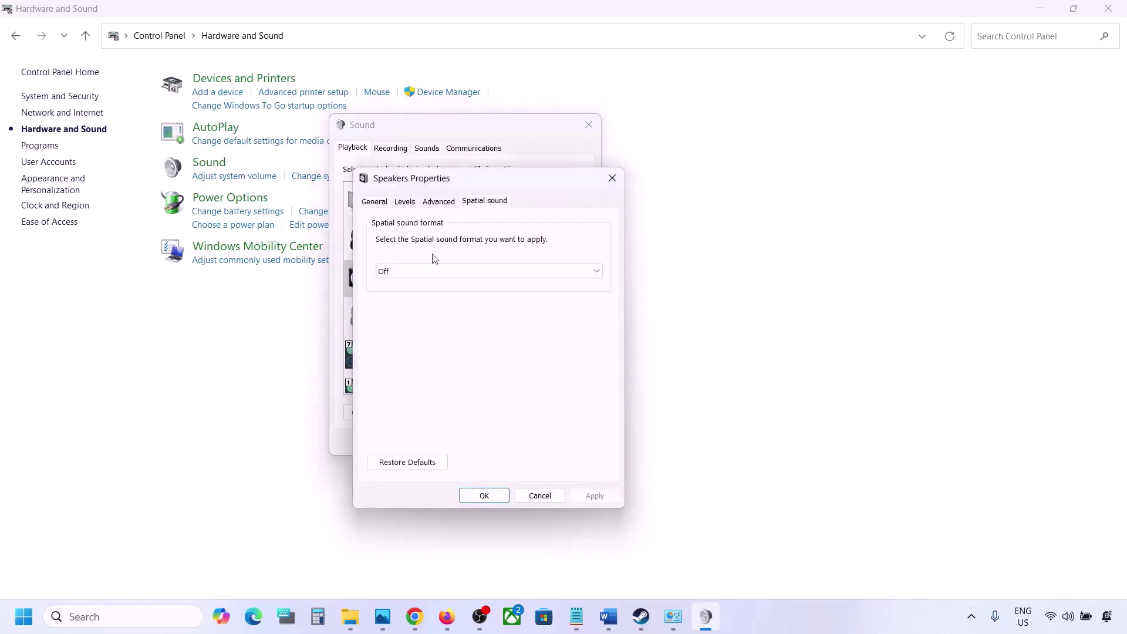
click(415, 272)
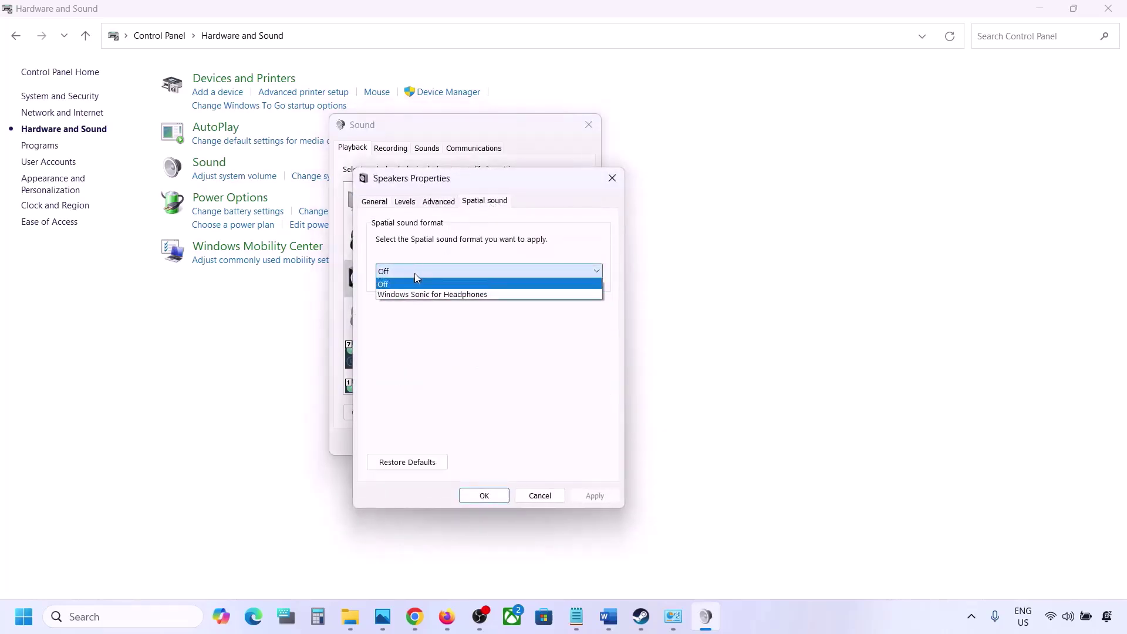
click(388, 285)
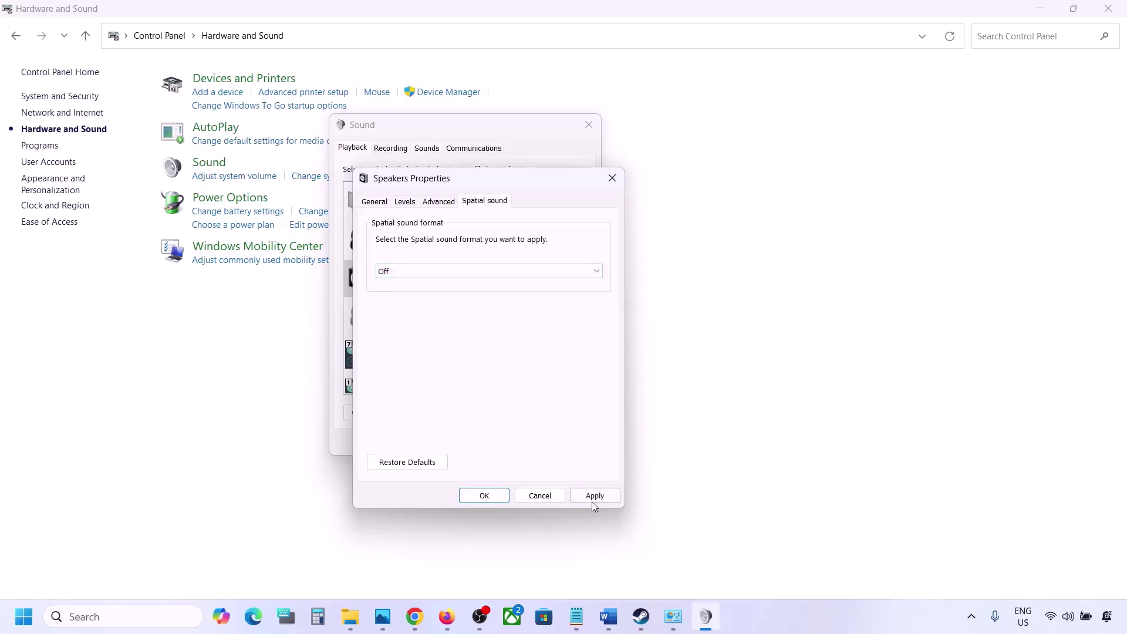
click(593, 499)
click(489, 497)
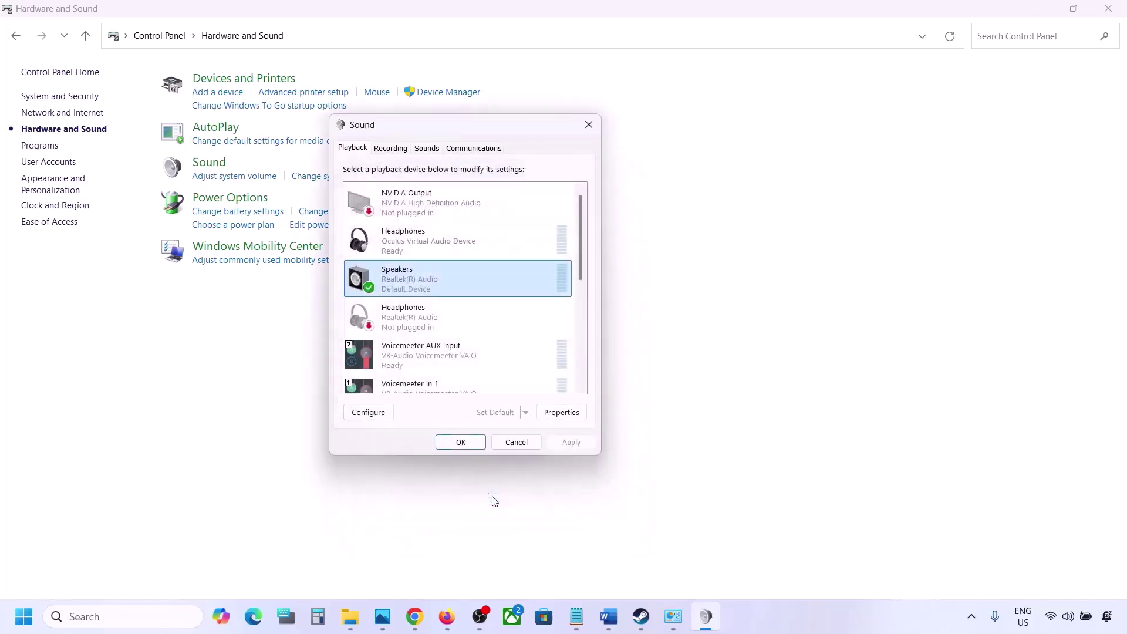
click(476, 443)
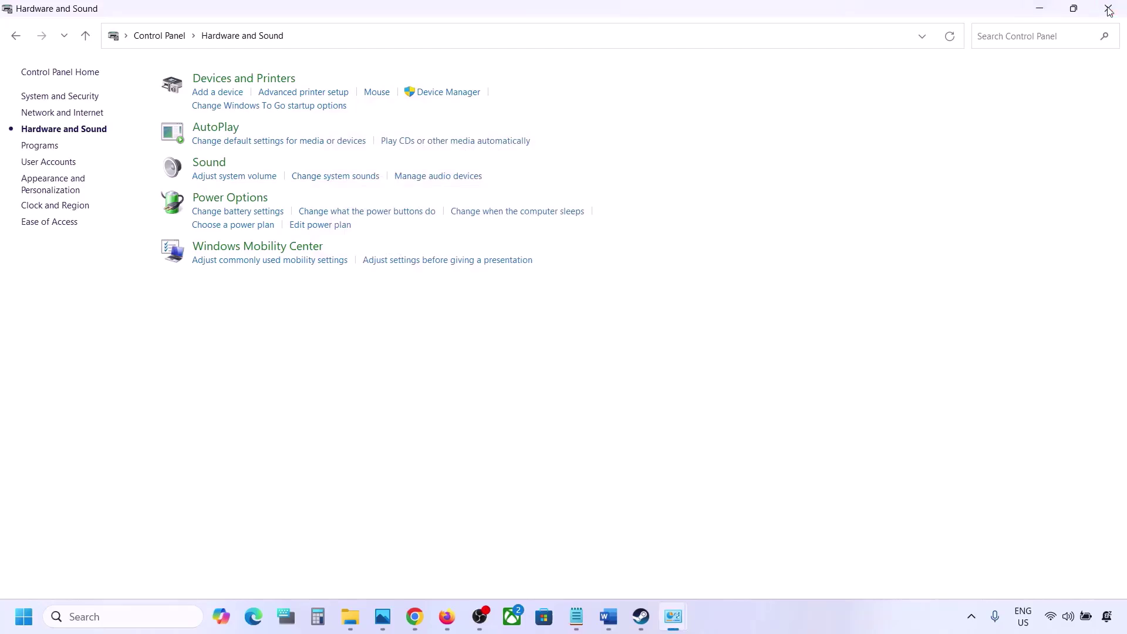
key(alt+Tab)
- Maximize Word and highlight Step 7's instructions to disable Oculus/voicemeeter devices, including in Device Manager
scroll(517, 392, down, 3)
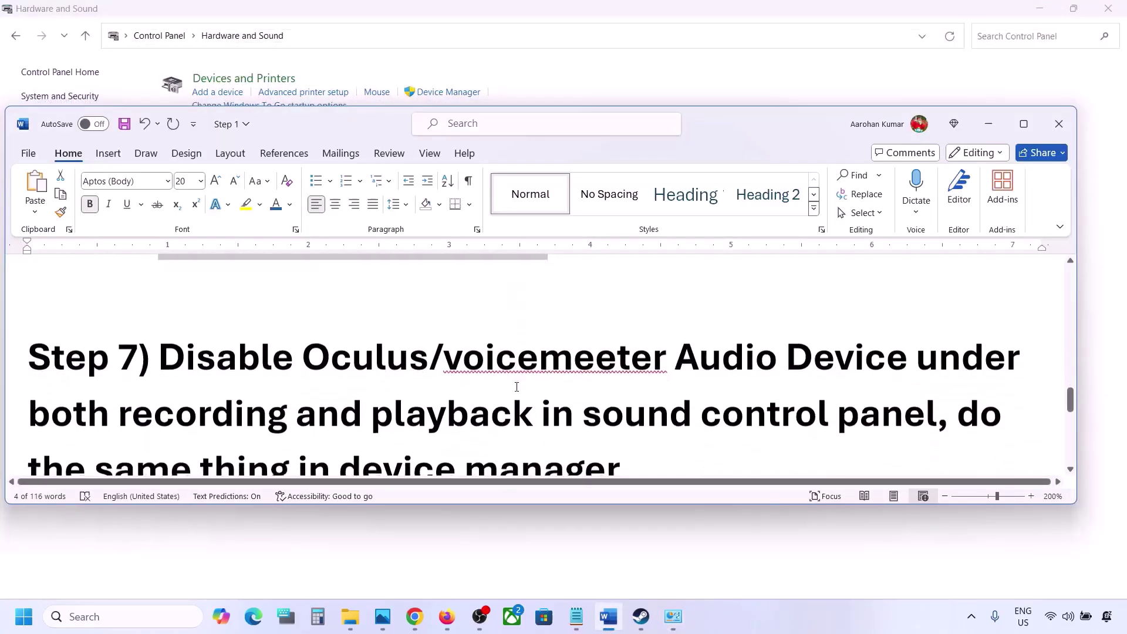
click(1025, 125)
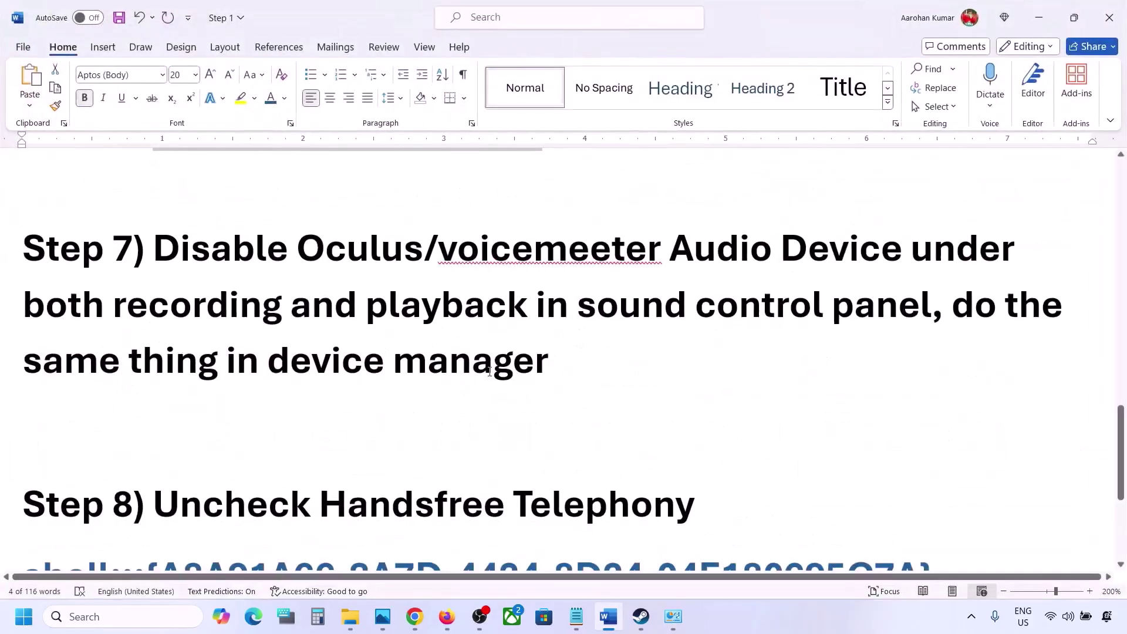
scroll(298, 376, up, 3)
drag(299, 374, 609, 379)
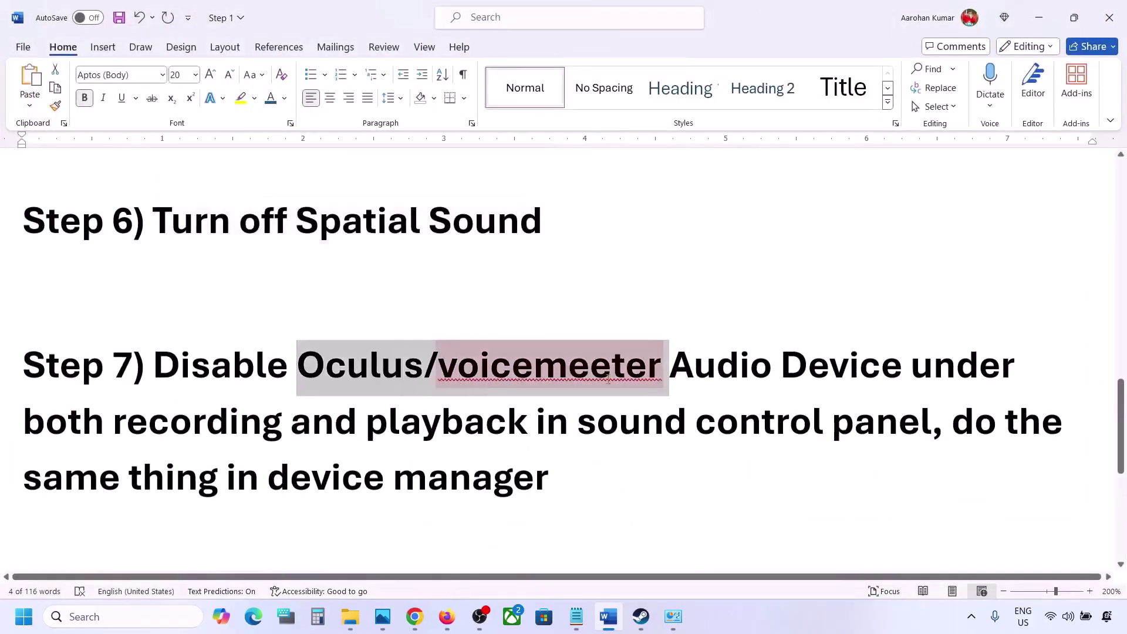
click(717, 365)
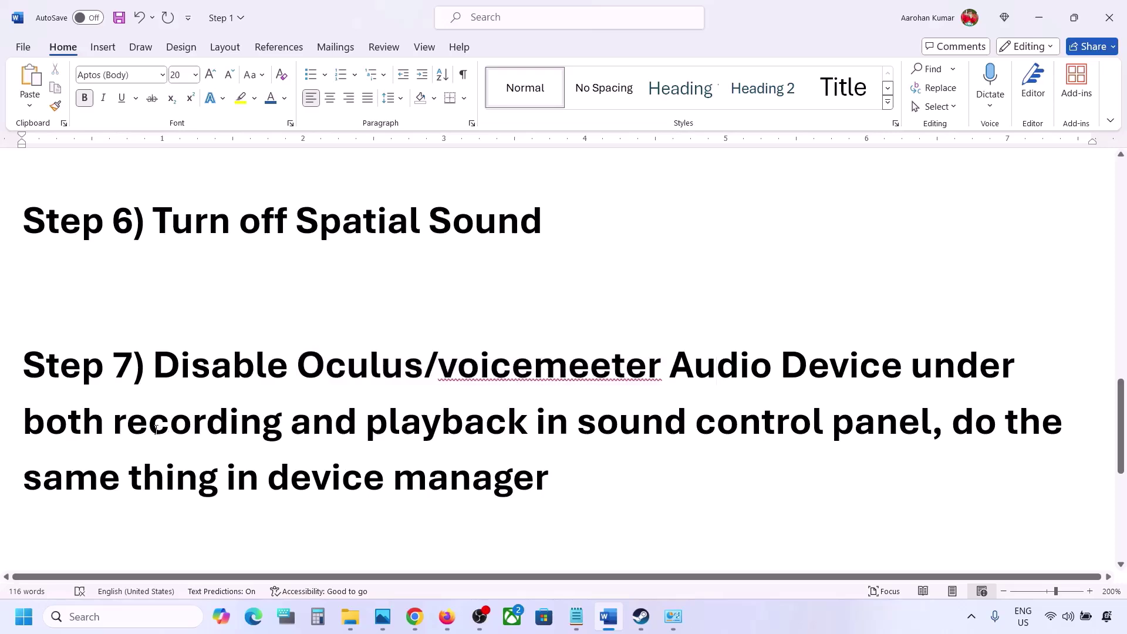
drag(179, 350, 828, 435)
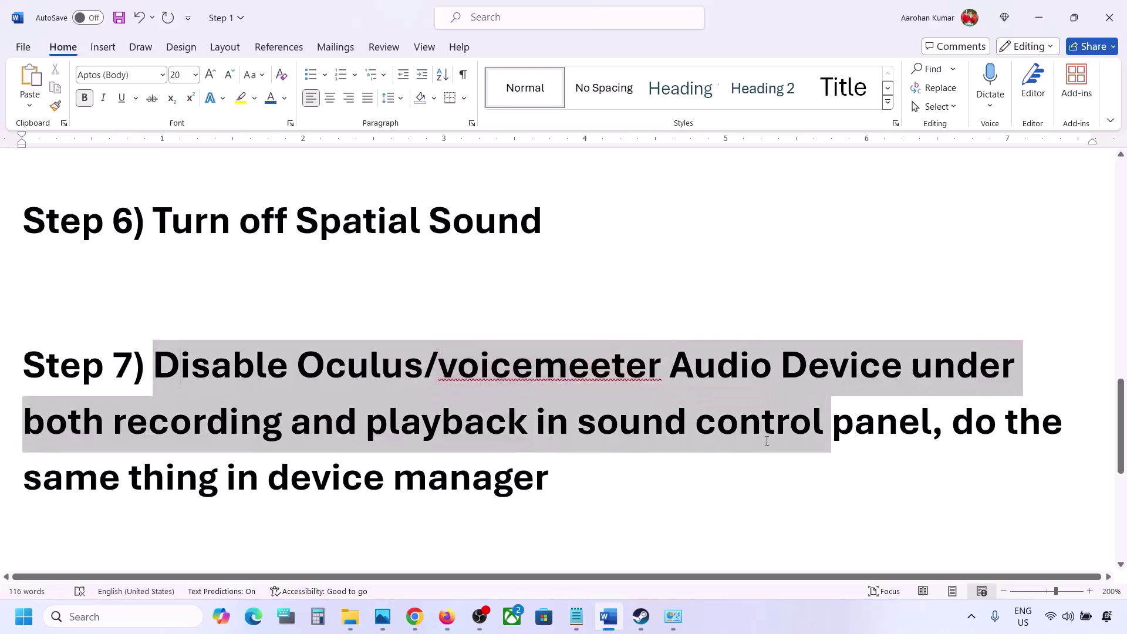
drag(145, 478, 552, 481)
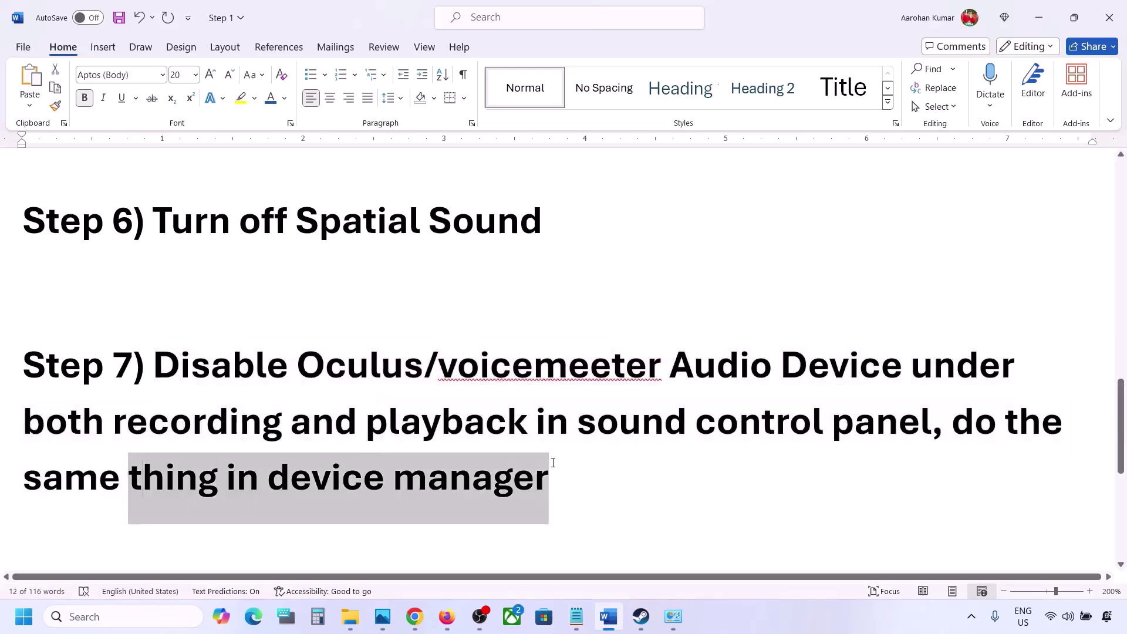
click(120, 613)
- Open the Sound playback device list from Control Panel's Hardware and Sound page
text(control)
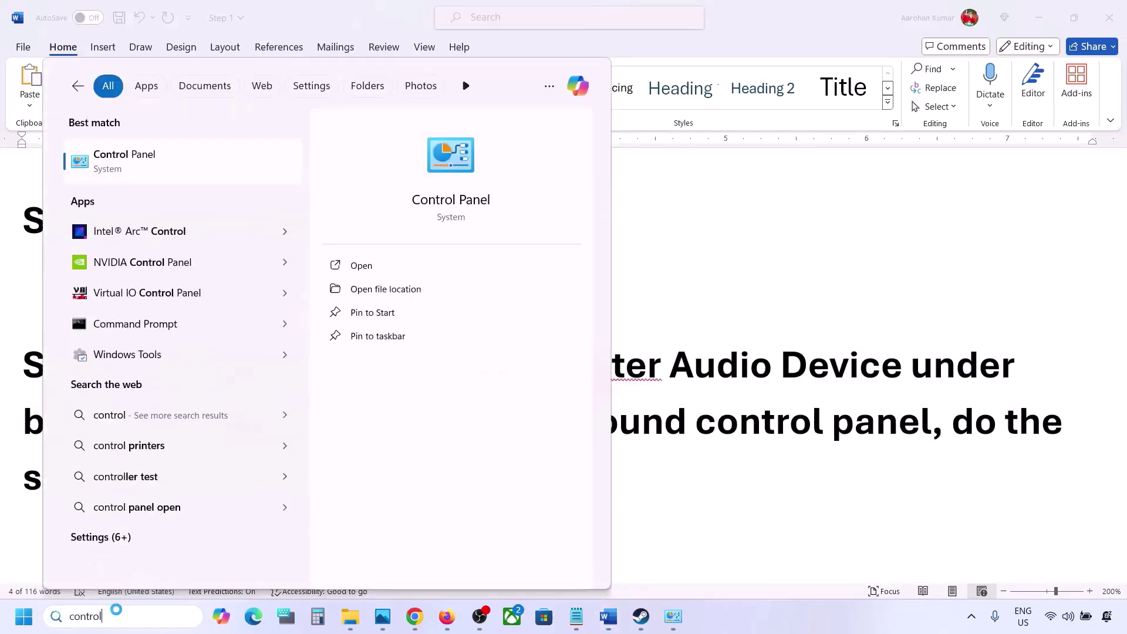
key(Return)
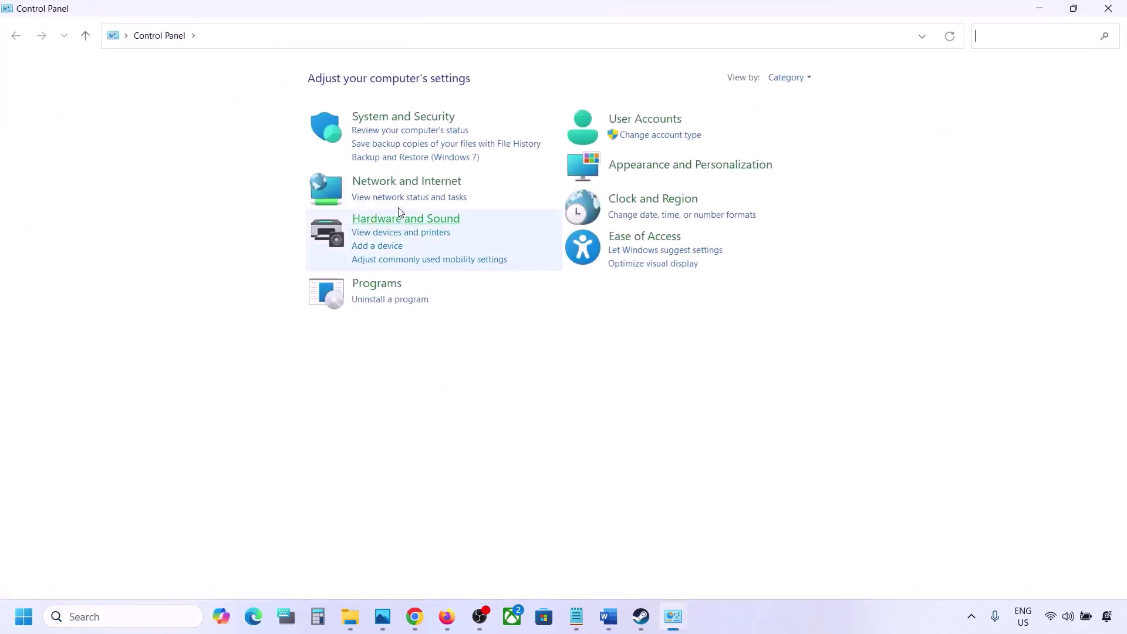
click(378, 220)
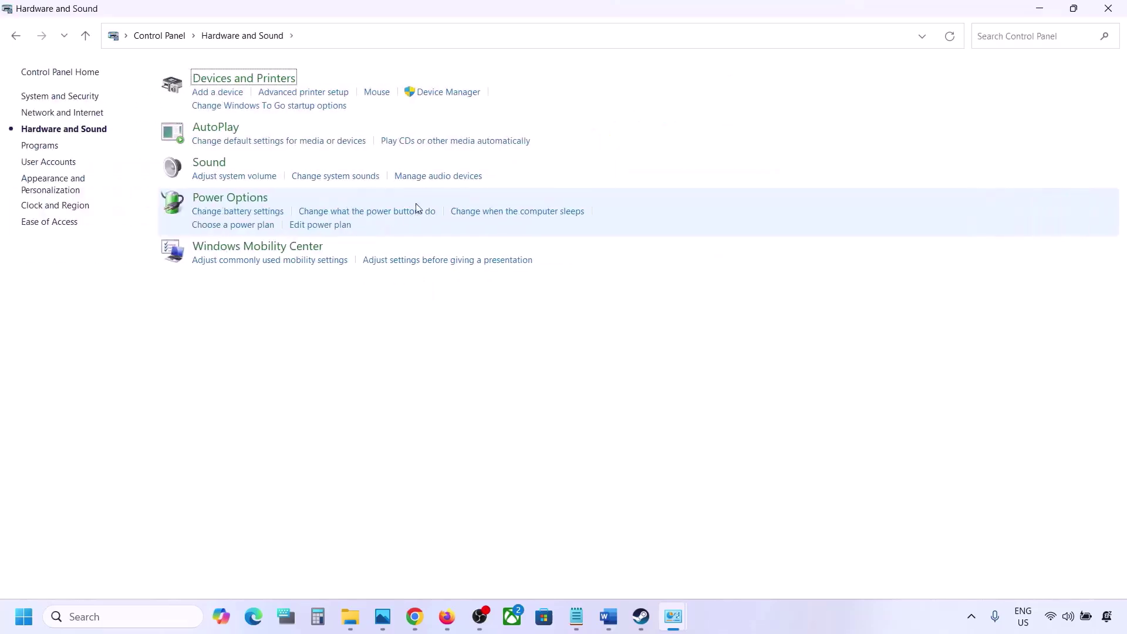
click(217, 166)
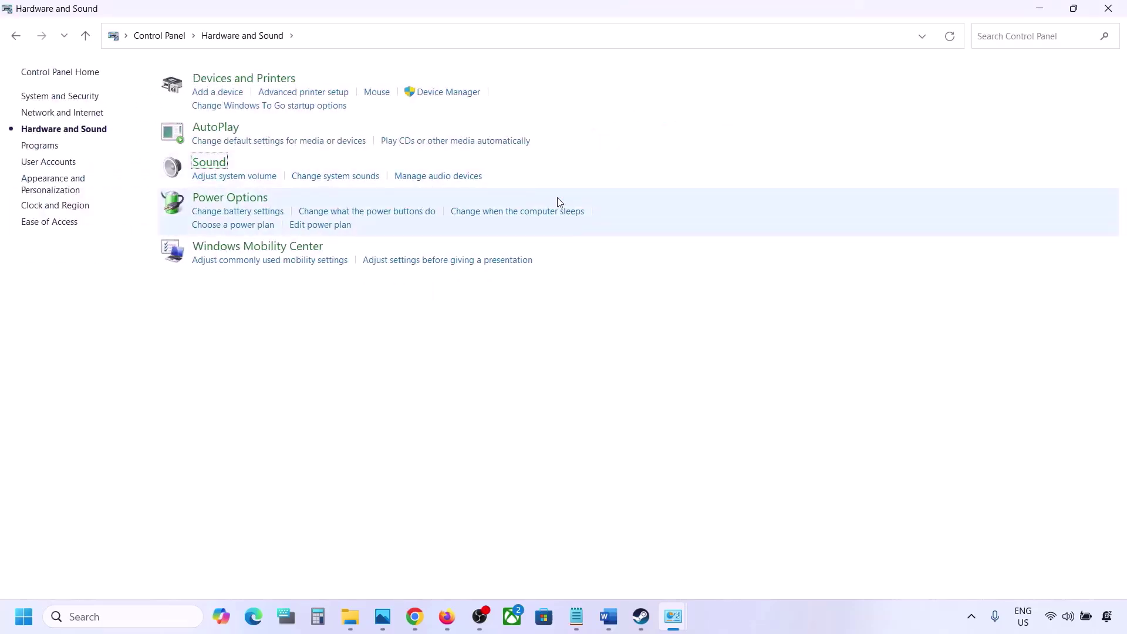
drag(222, 99, 661, 125)
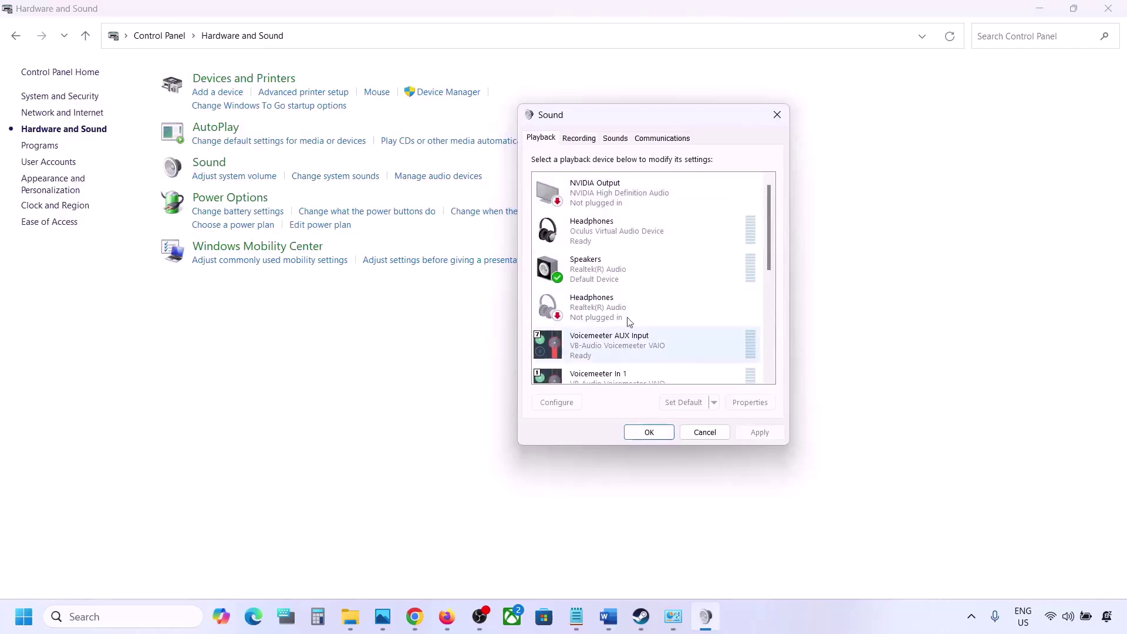
scroll(635, 306, down, 5)
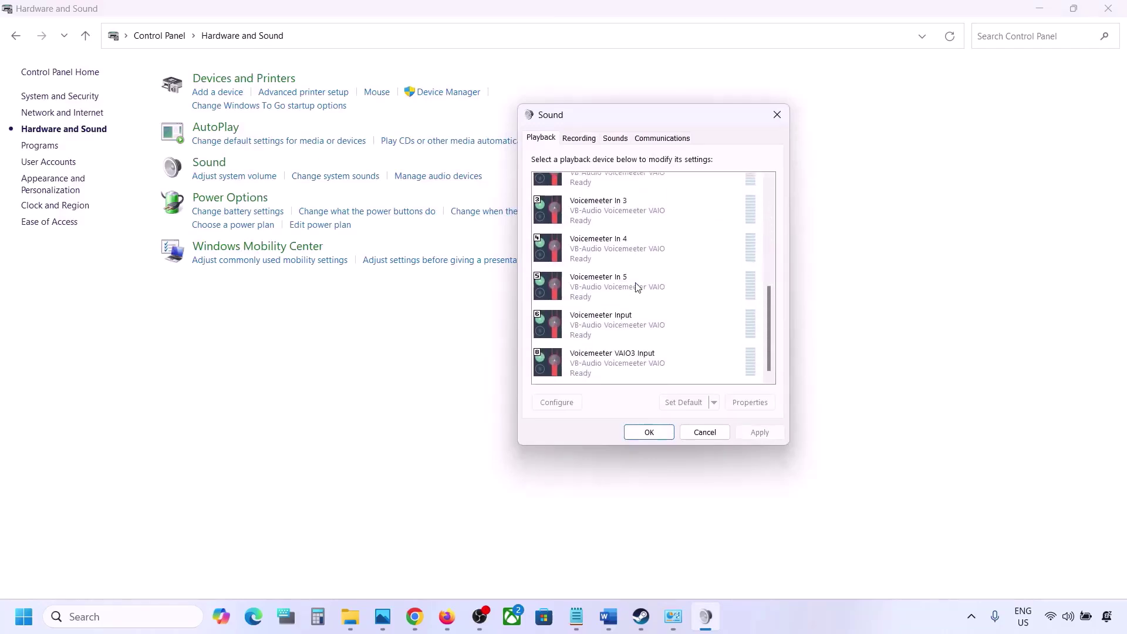
scroll(638, 287, up, 5)
click(625, 273)
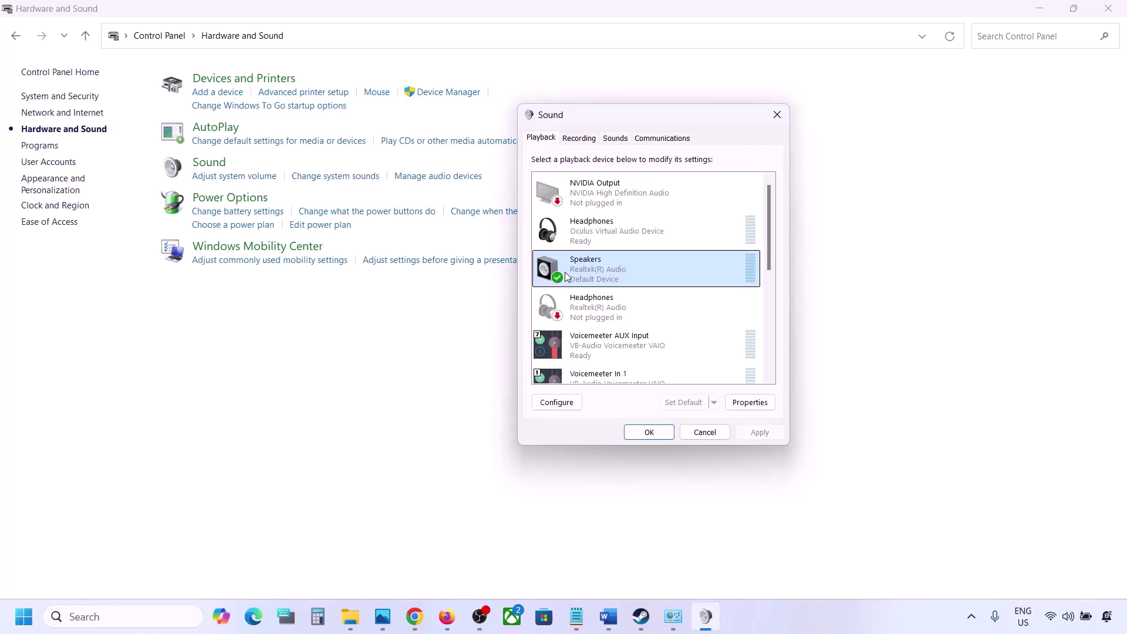
scroll(614, 361, down, 3)
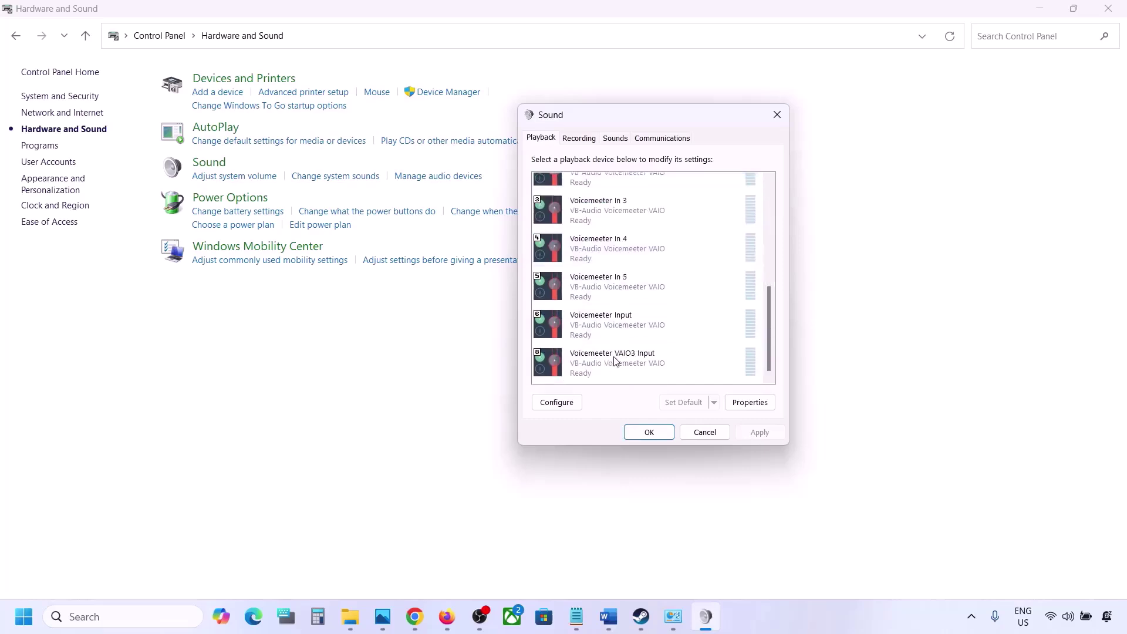
scroll(646, 322, up, 4)
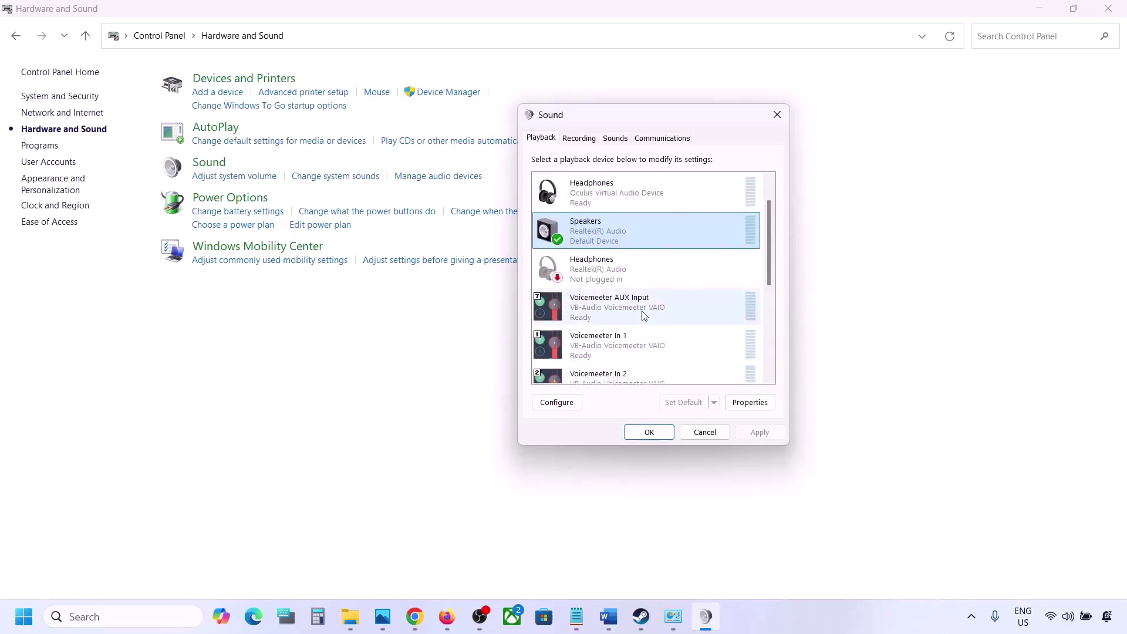
- Disable the Oculus headphones playback device
click(593, 201)
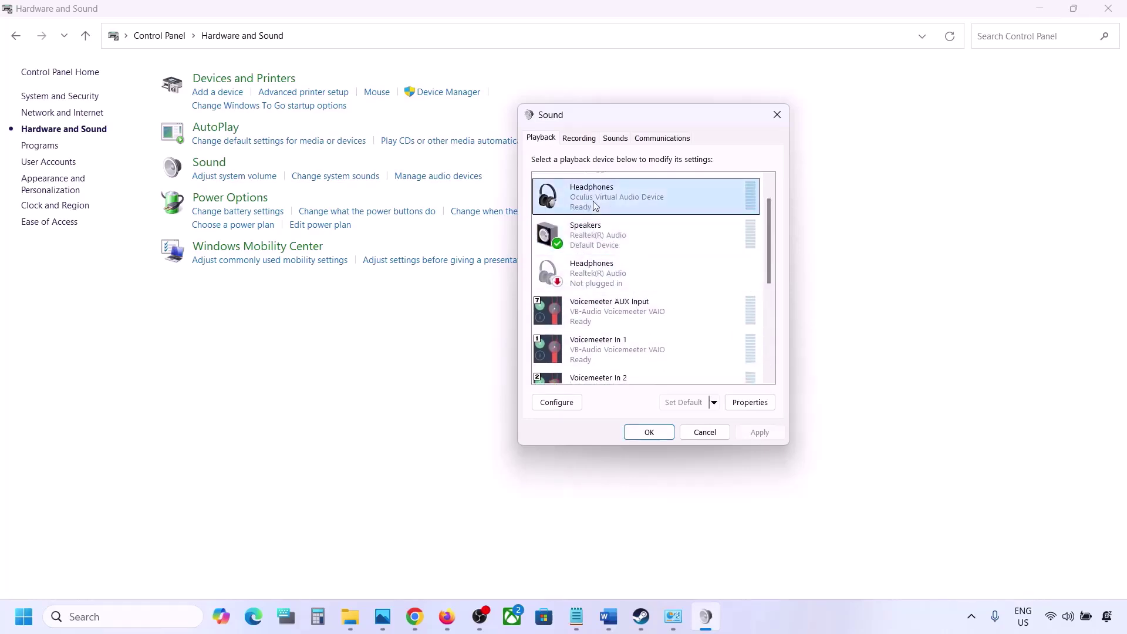
right_click(602, 199)
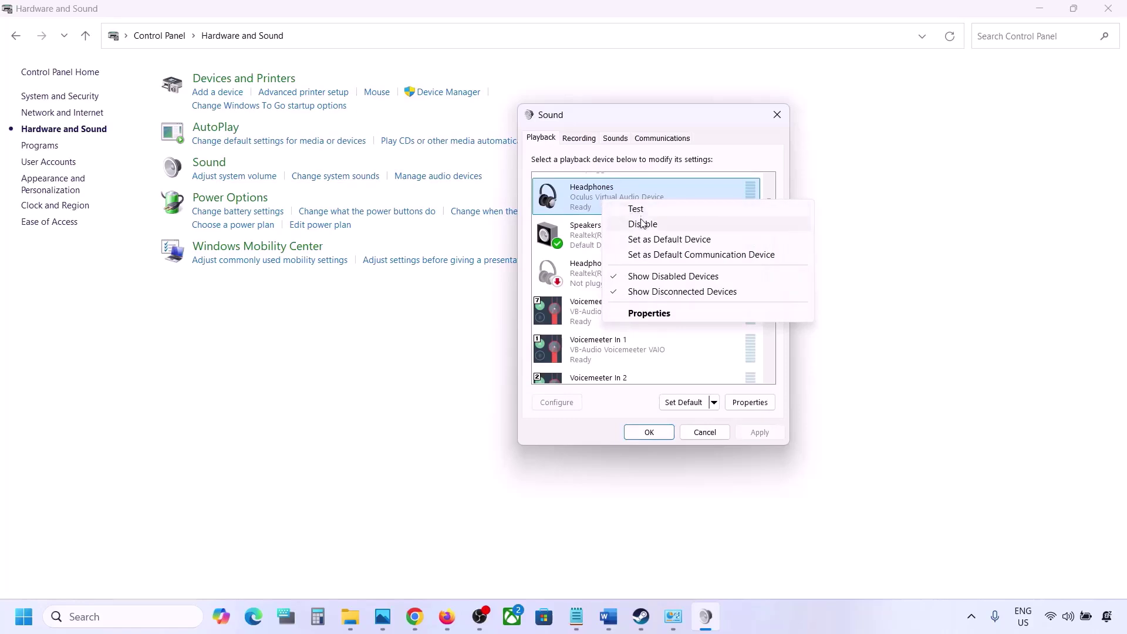
click(642, 223)
scroll(626, 253, down, 2)
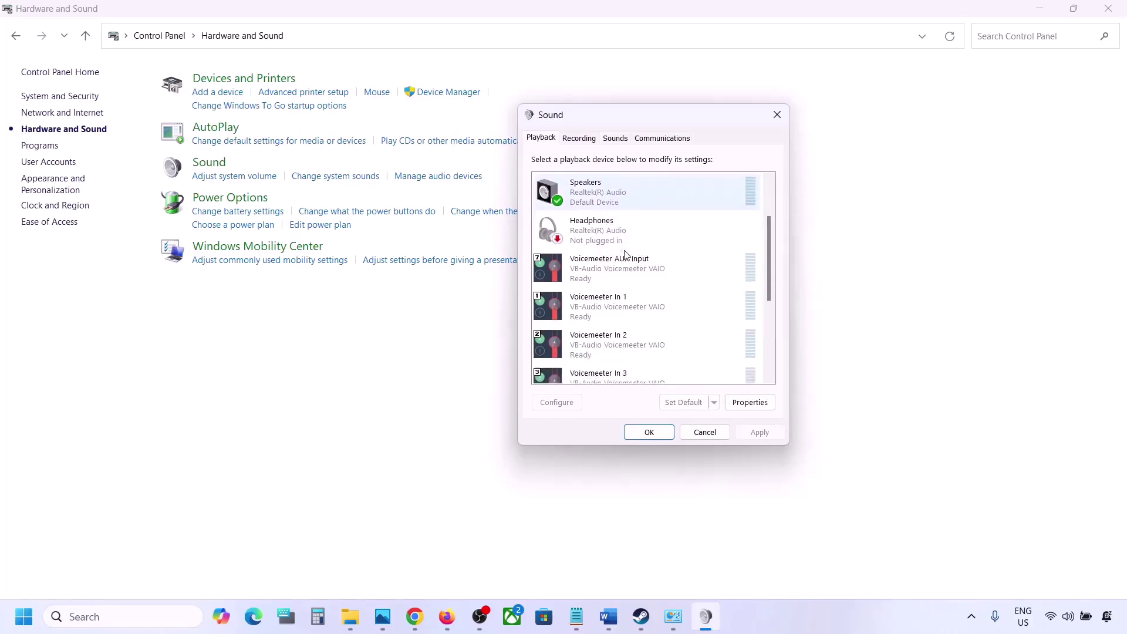
scroll(624, 253, up, 3)
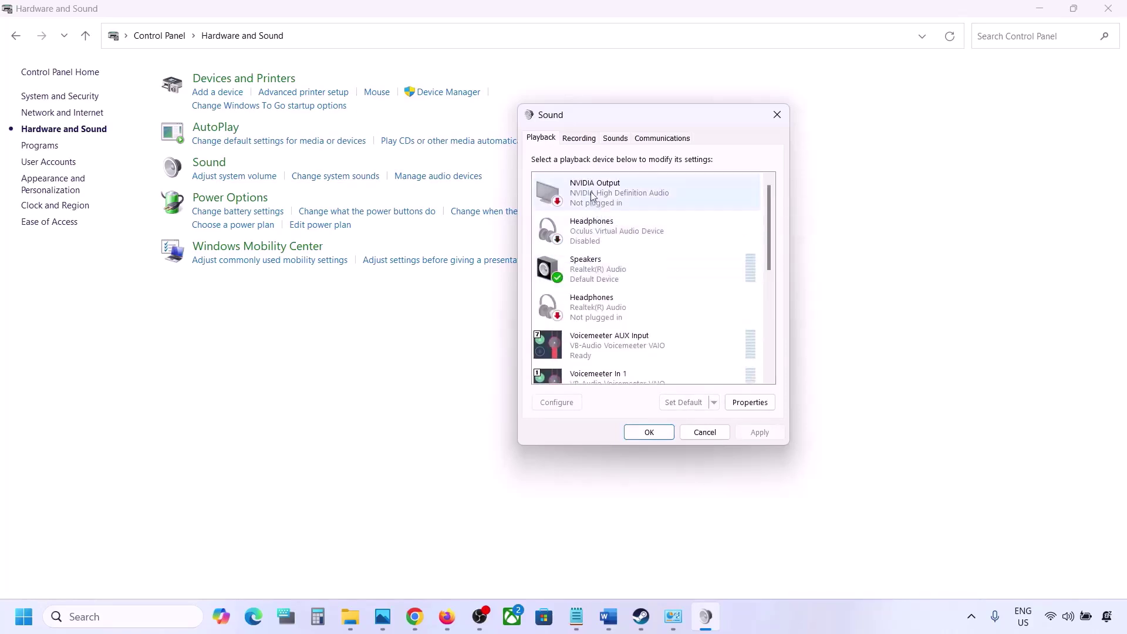
right_click(603, 221)
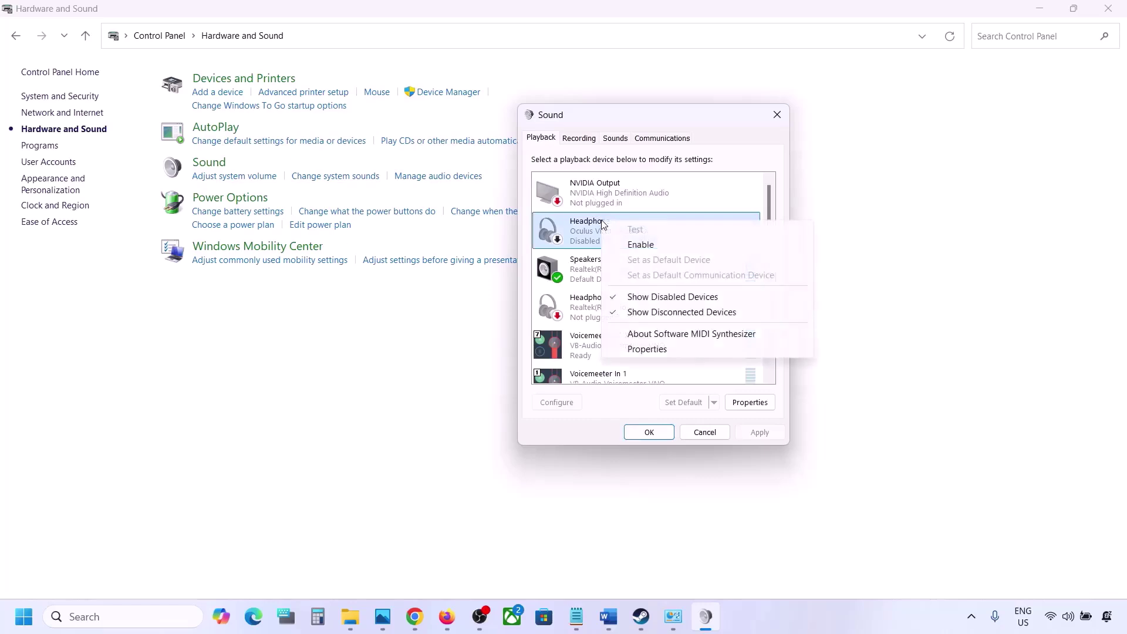
click(639, 246)
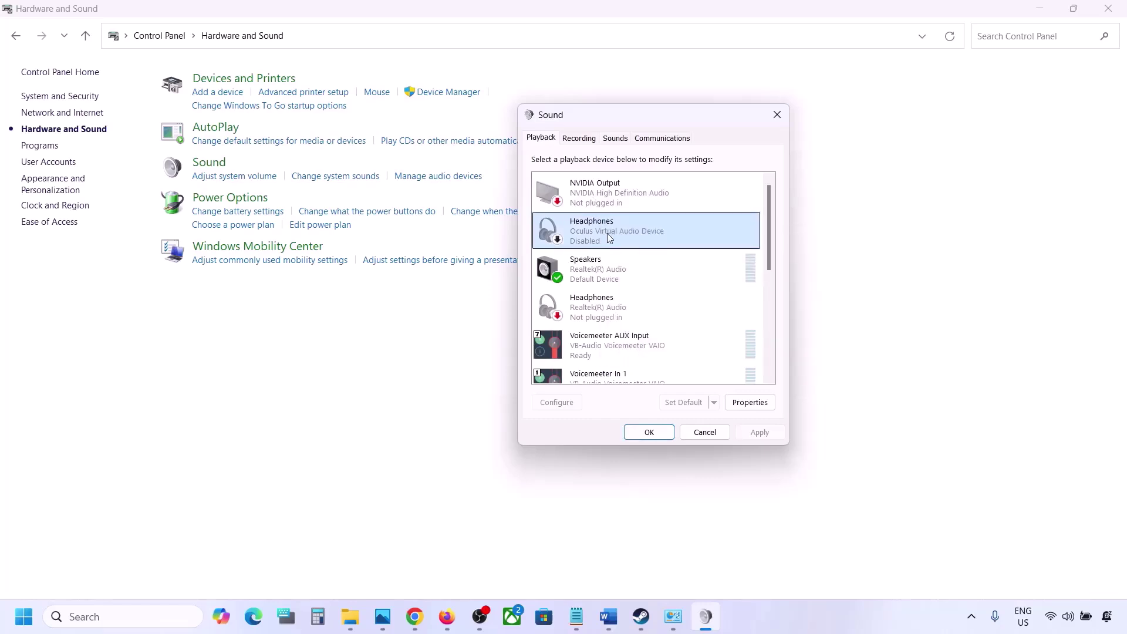
scroll(604, 253, down, 1)
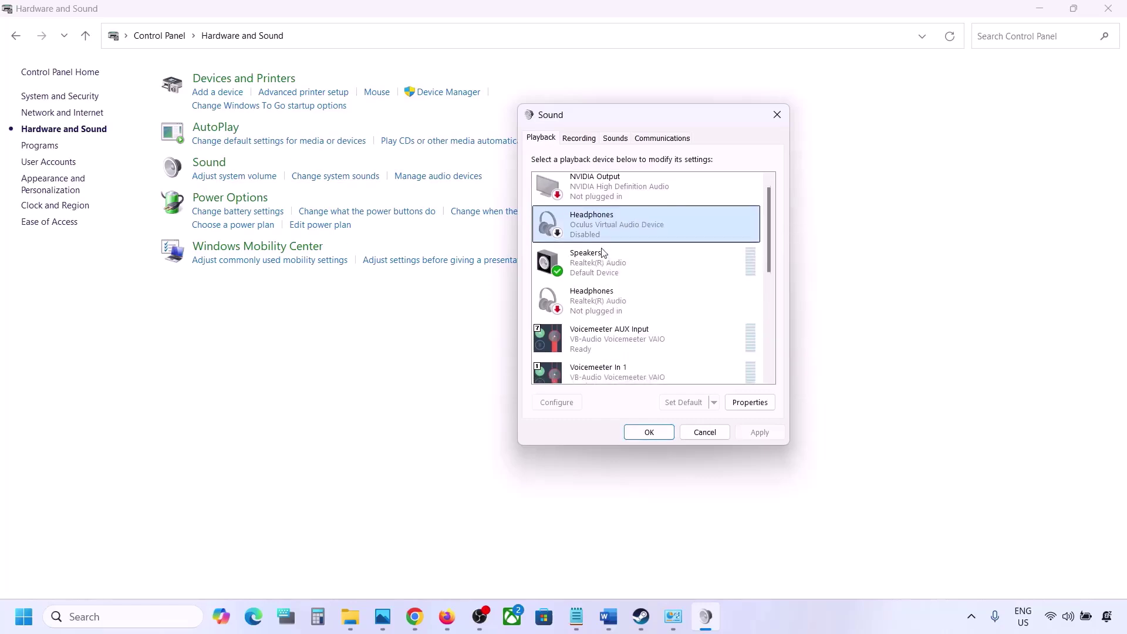
- Disable Voicemeeter AUX Input, In 1, In 2 and In 3
click(597, 273)
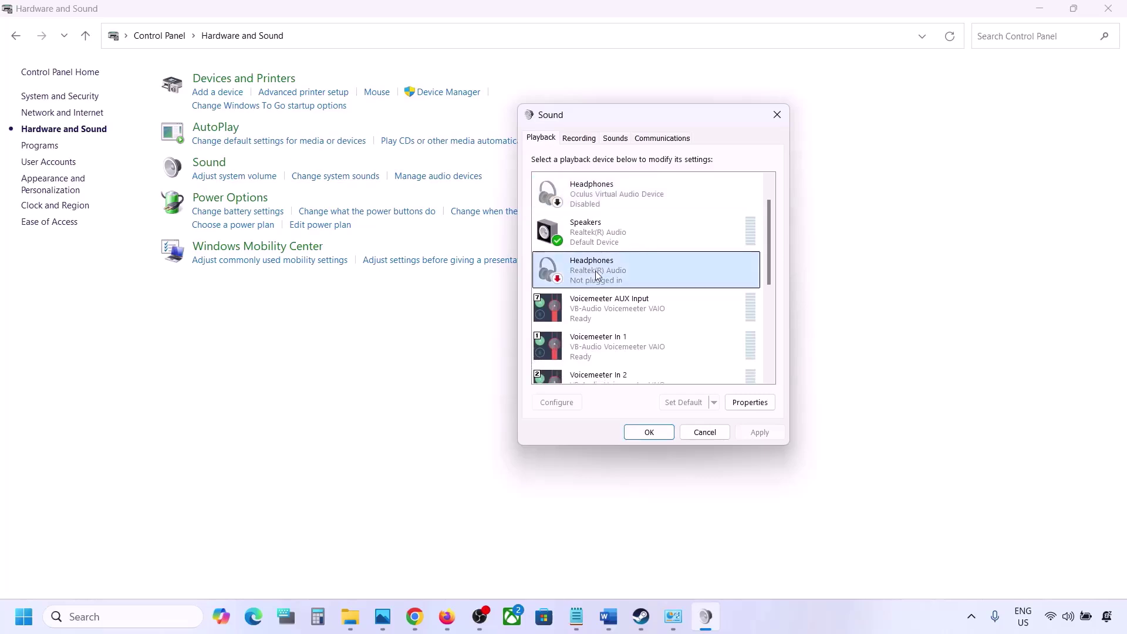
scroll(595, 270, down, 1)
click(608, 281)
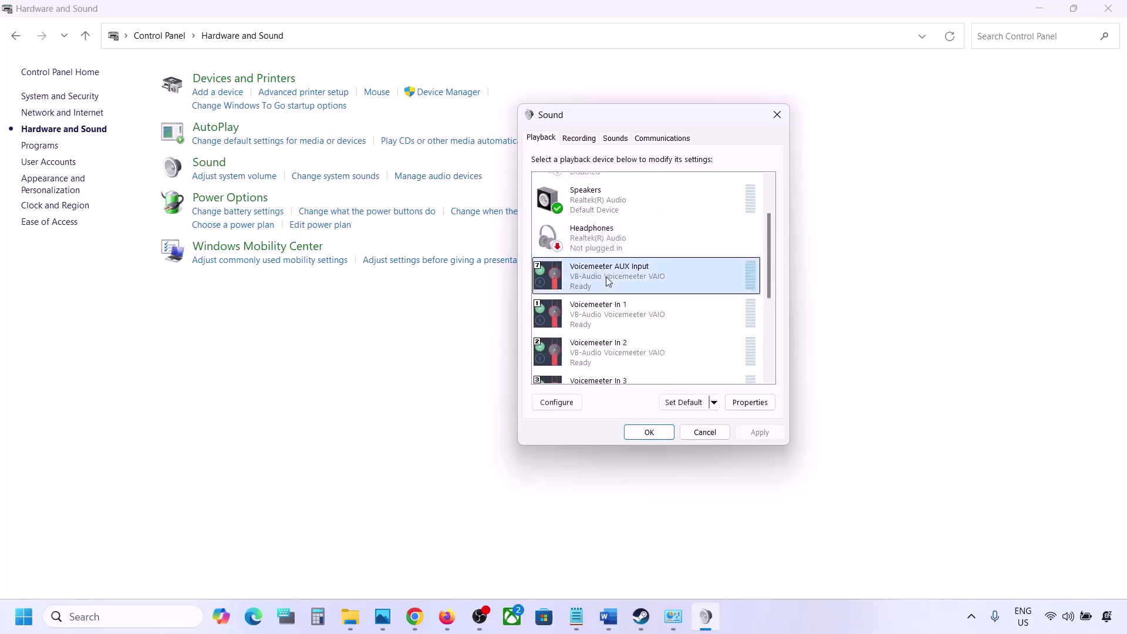
right_click(608, 281)
click(640, 315)
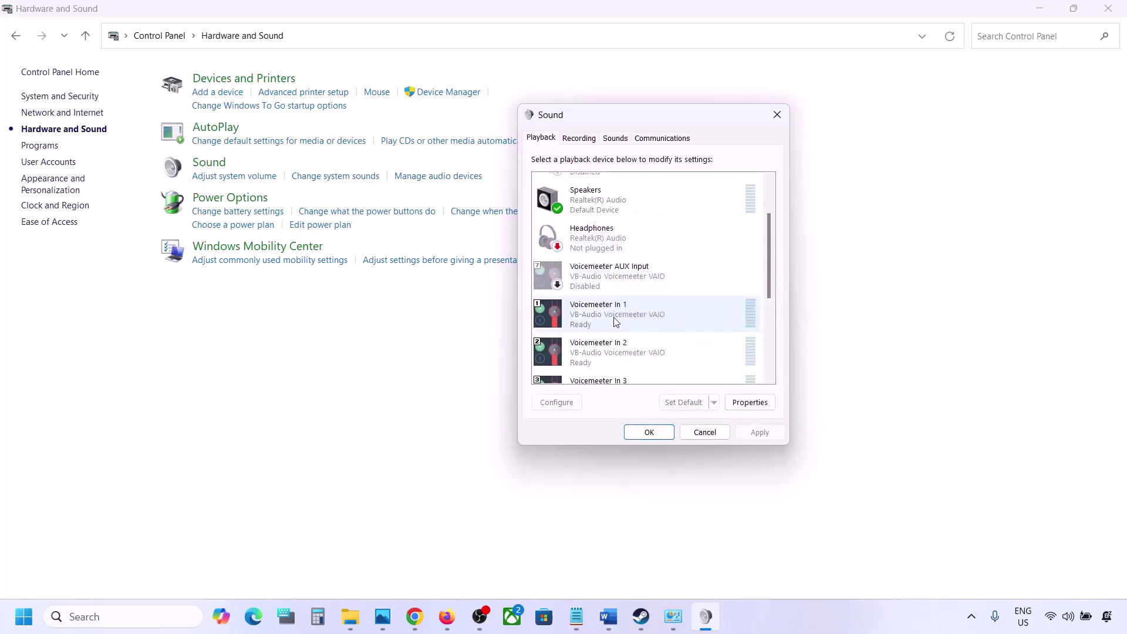
right_click(614, 321)
click(662, 359)
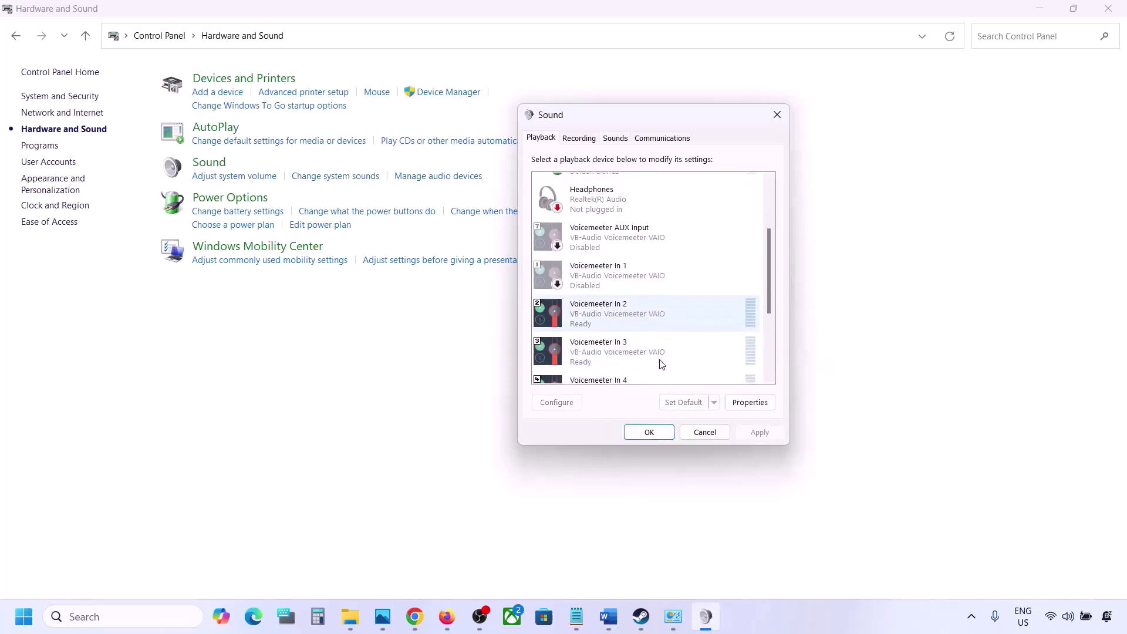
click(618, 321)
right_click(619, 322)
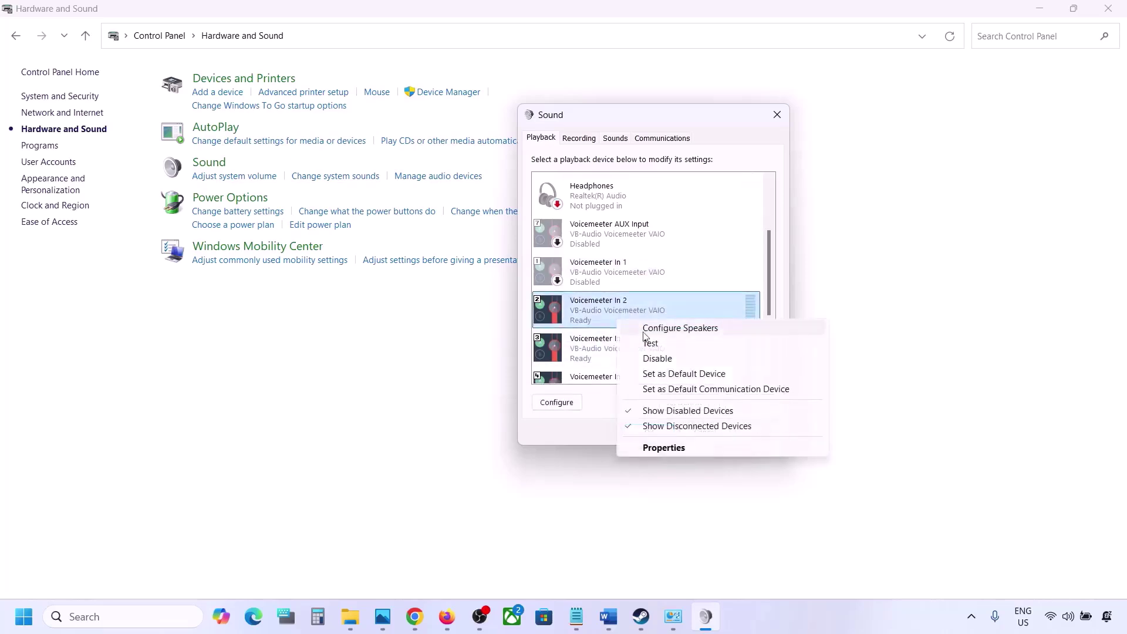
click(659, 365)
click(611, 357)
right_click(611, 357)
click(646, 394)
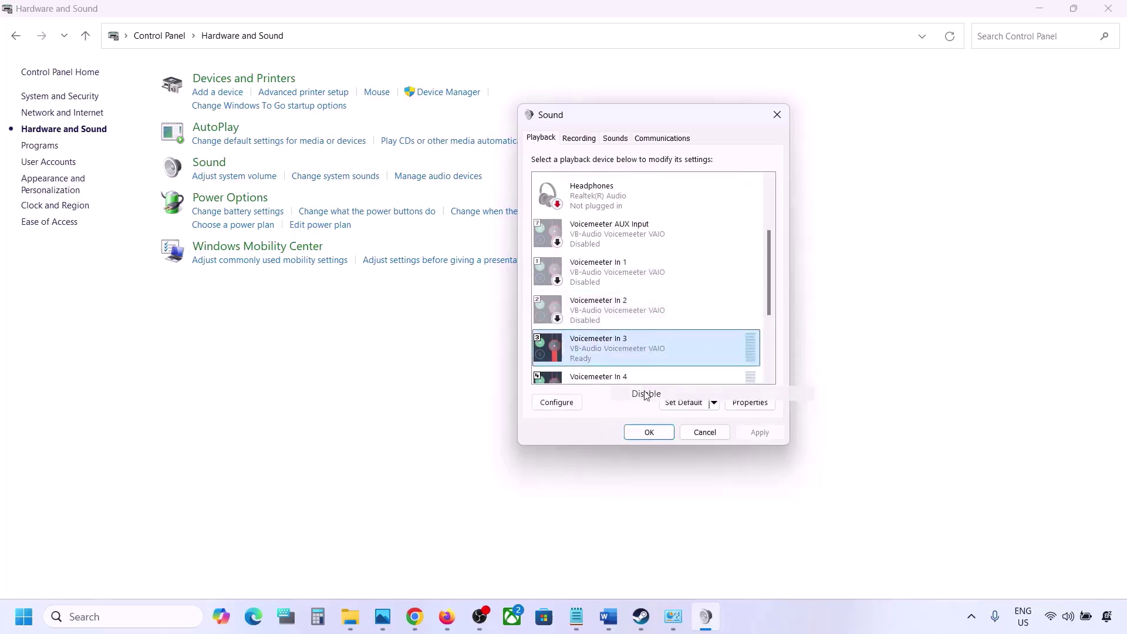
- Disable Voicemeeter Input, In 5, In 4 and VAIO3 Input
scroll(628, 346, down, 3)
click(601, 326)
right_click(600, 327)
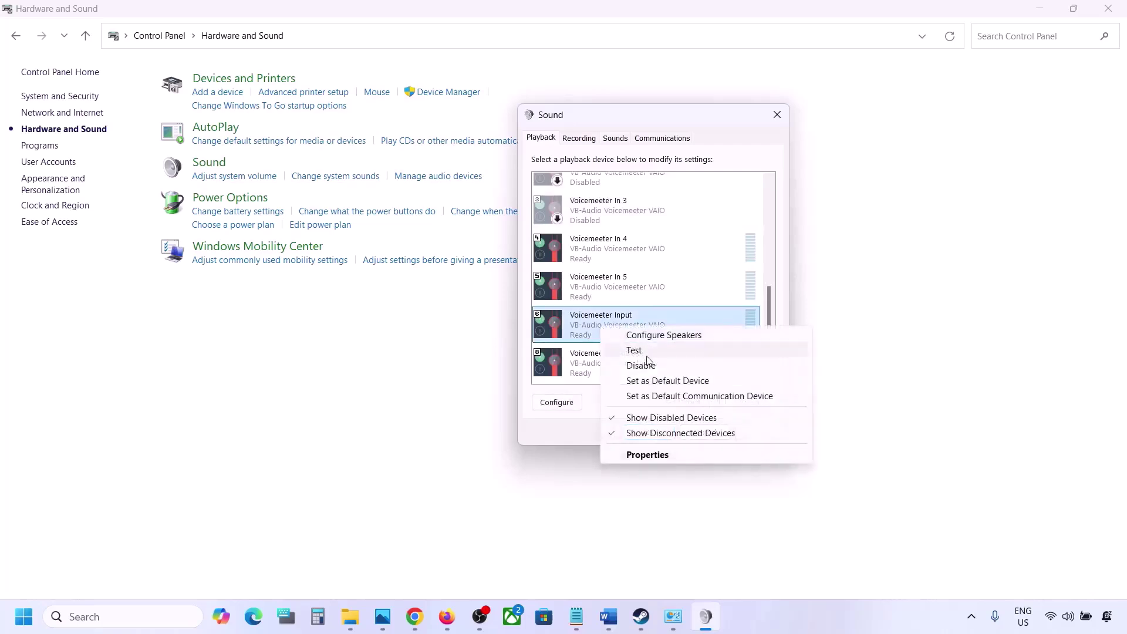
click(642, 366)
click(645, 372)
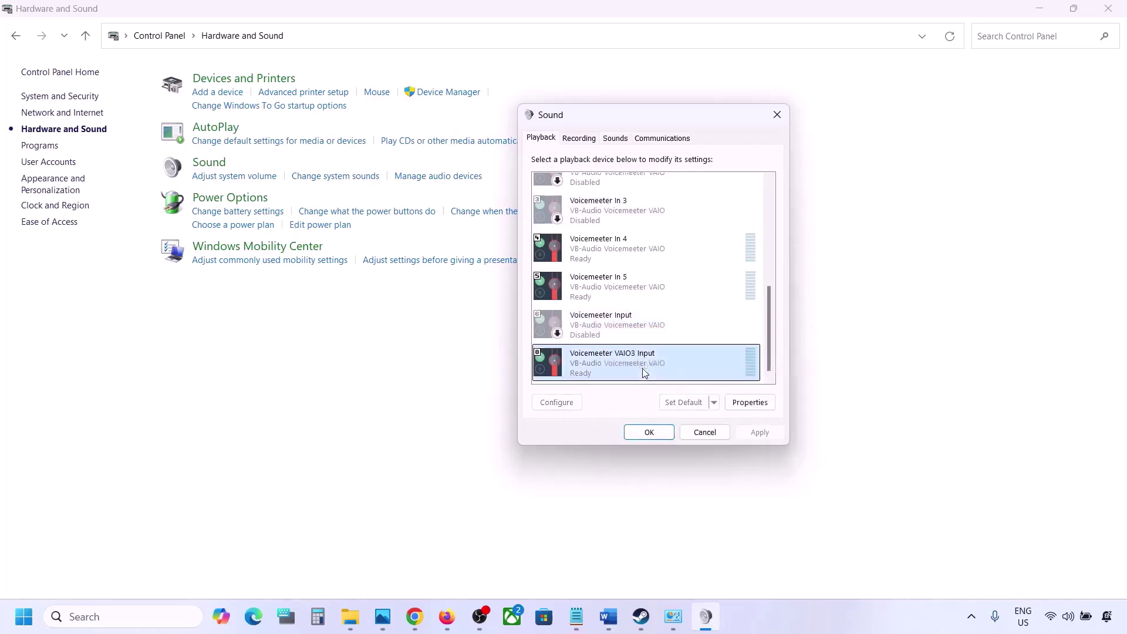
click(591, 291)
right_click(591, 291)
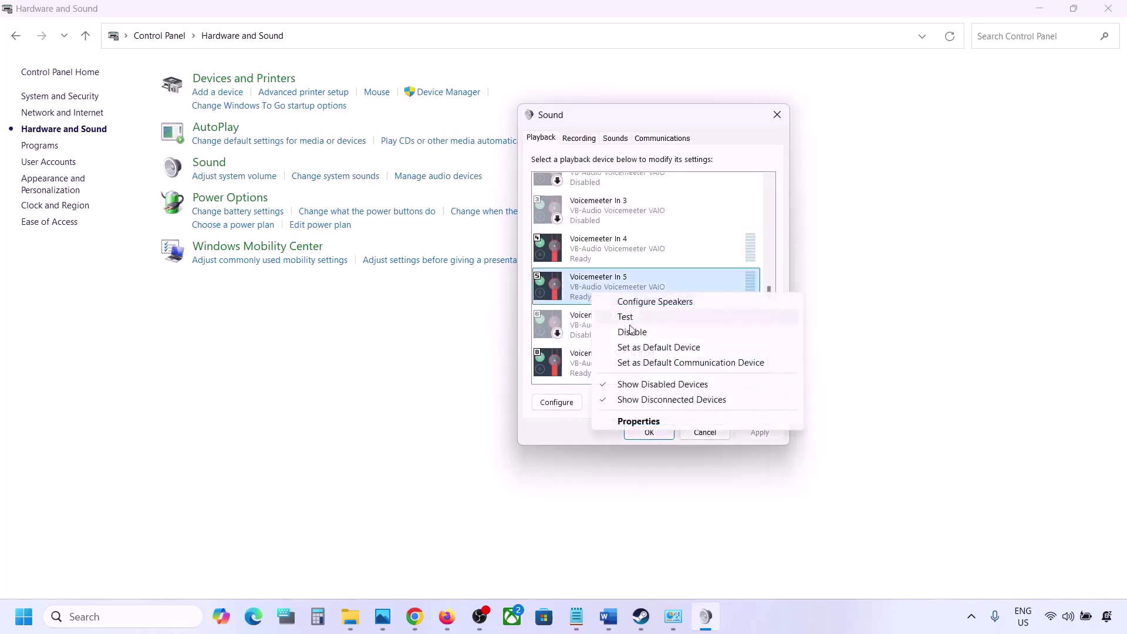
click(630, 330)
click(600, 253)
right_click(600, 252)
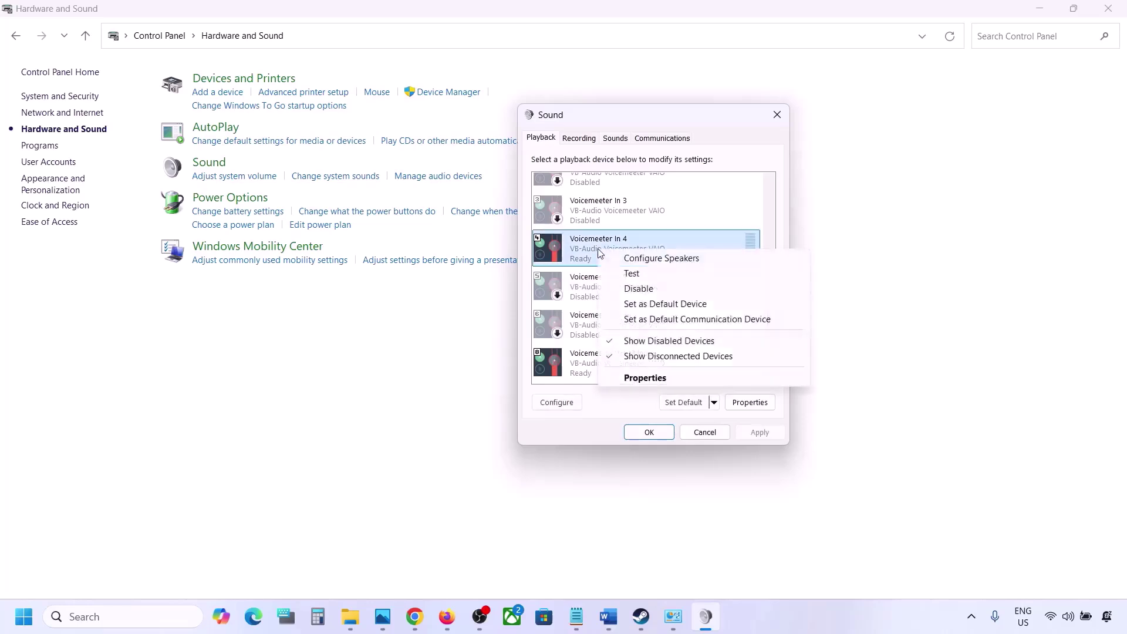
click(635, 289)
click(596, 360)
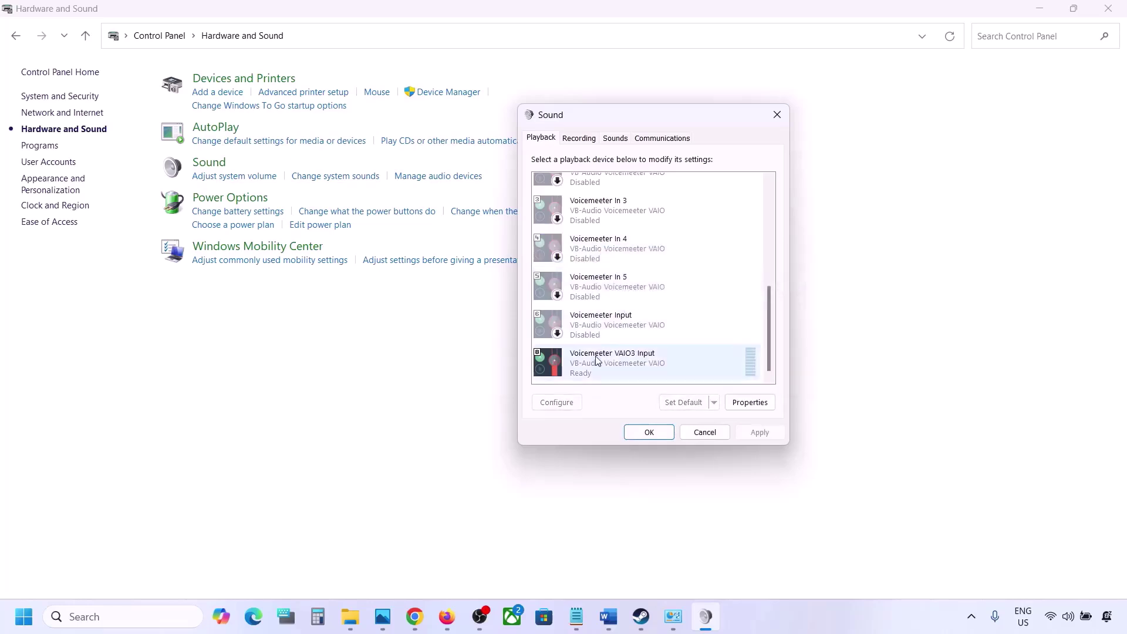
right_click(596, 360)
click(636, 394)
scroll(605, 251, up, 10)
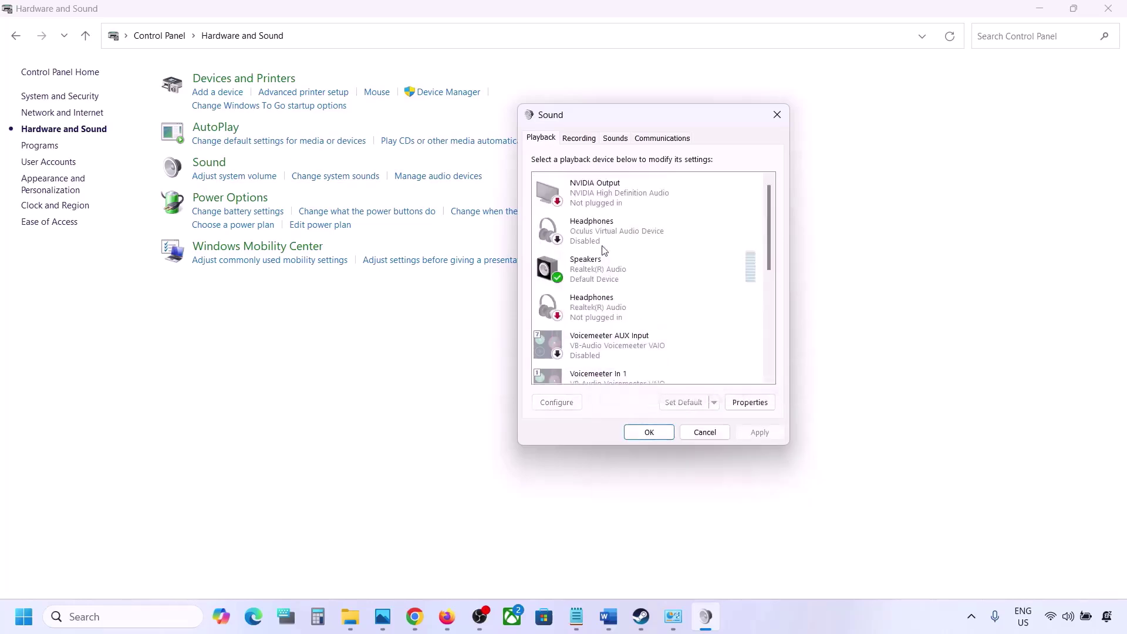
- Leave the Realtek Speakers unchanged and review the Recording devices list
click(622, 272)
right_click(622, 272)
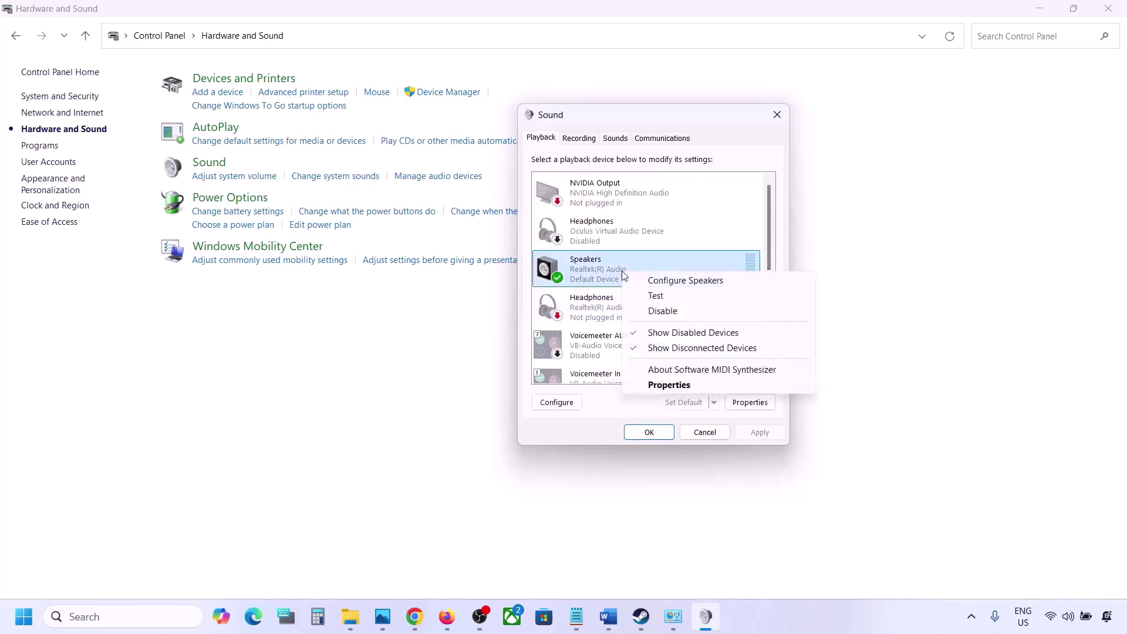
click(593, 281)
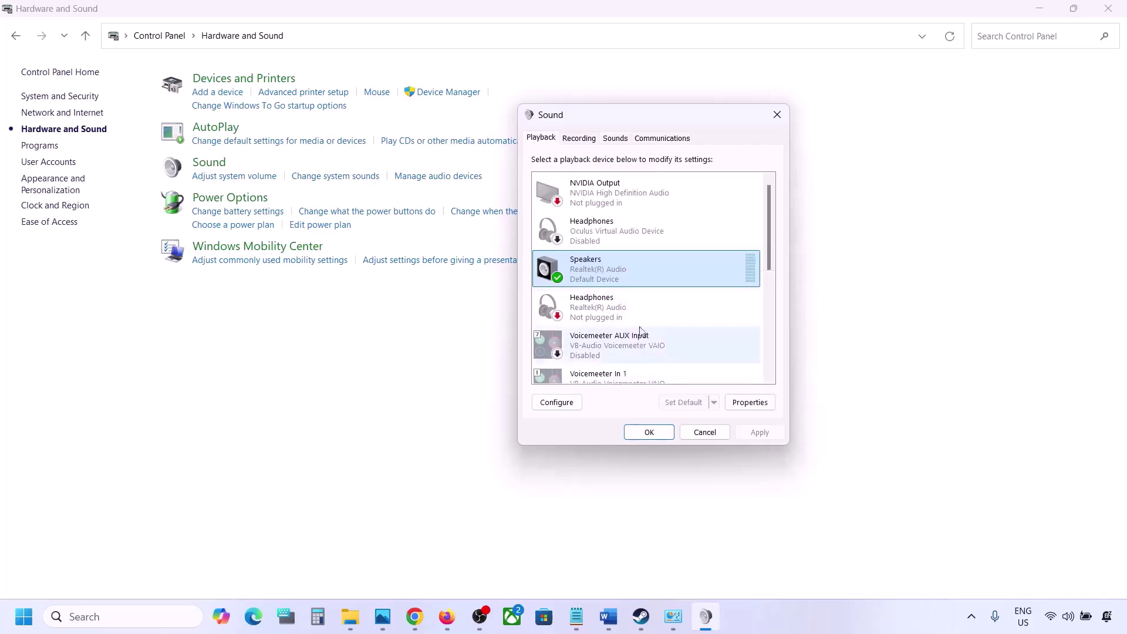
click(583, 139)
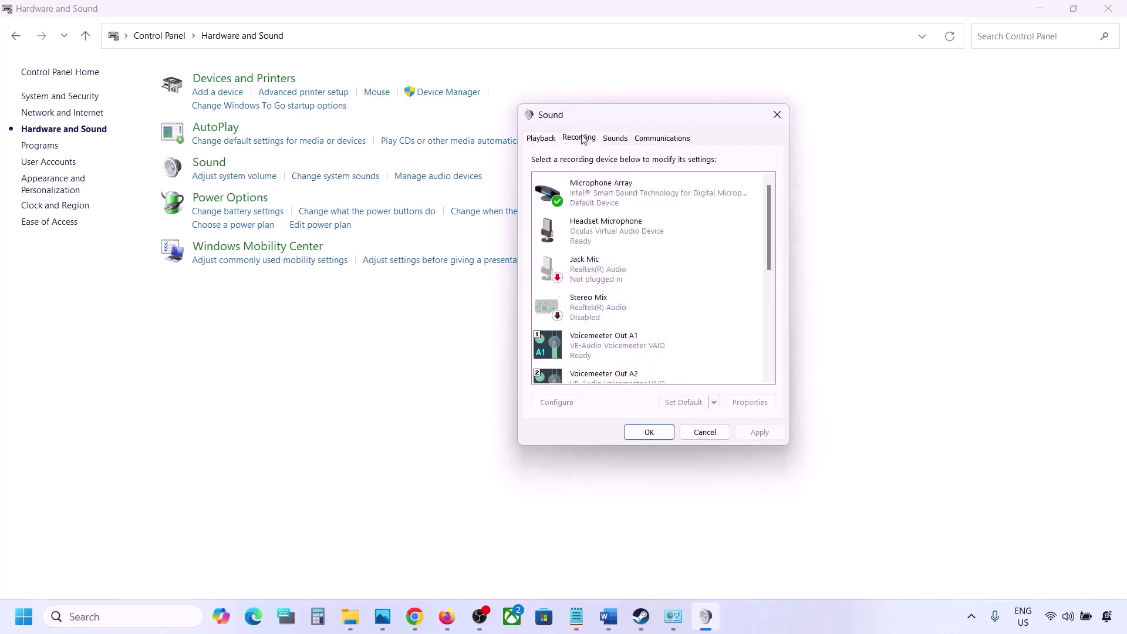
scroll(625, 298, down, 3)
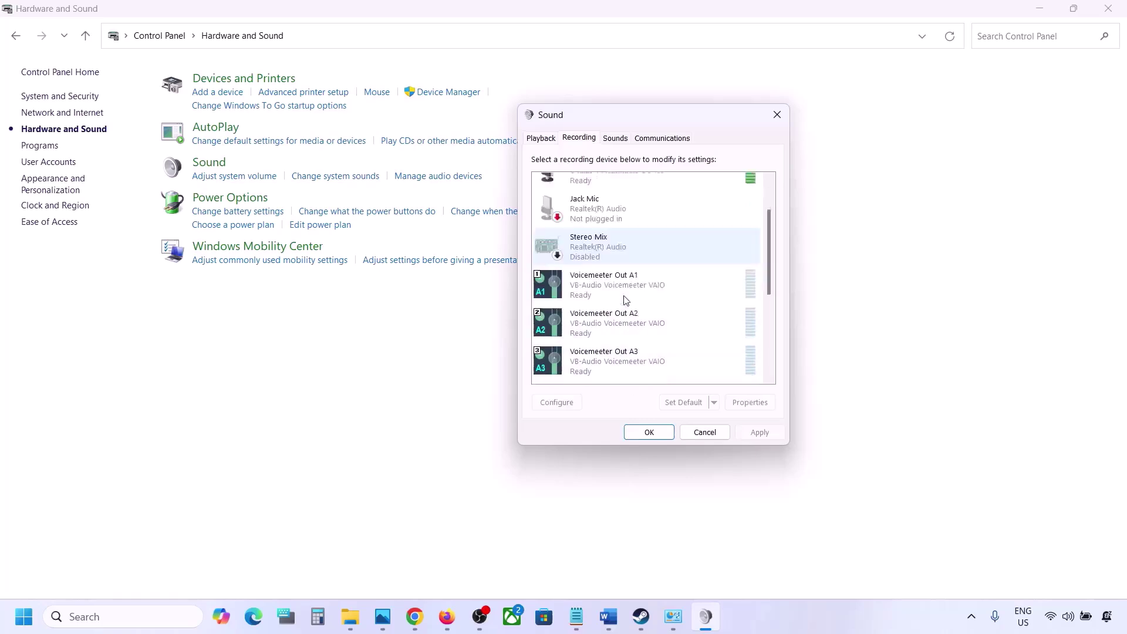
scroll(624, 297, up, 3)
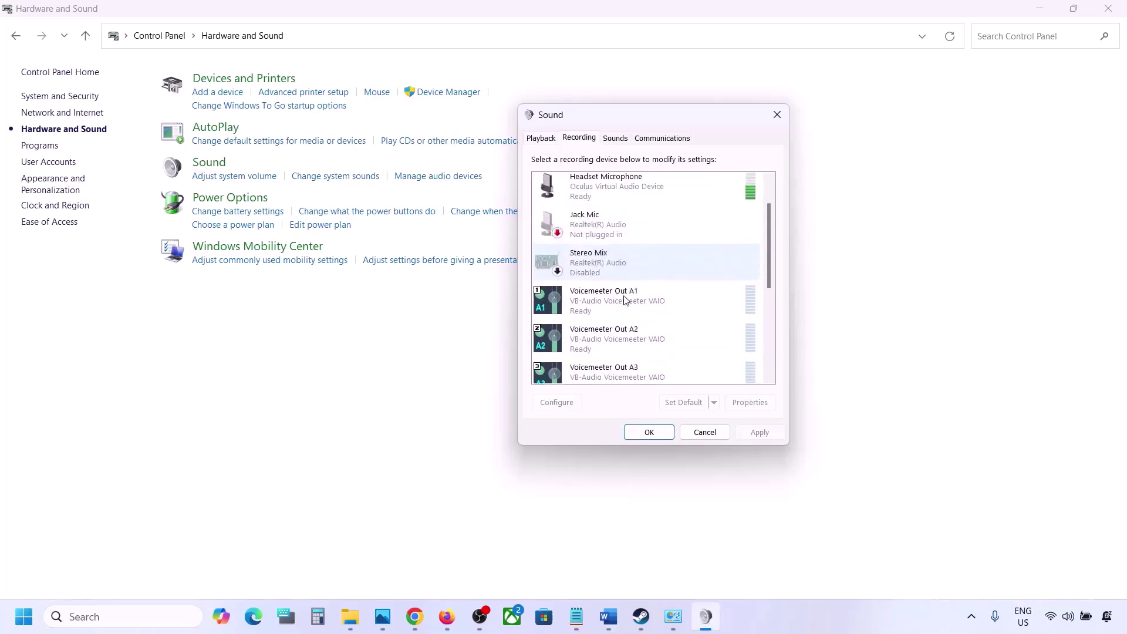
click(531, 140)
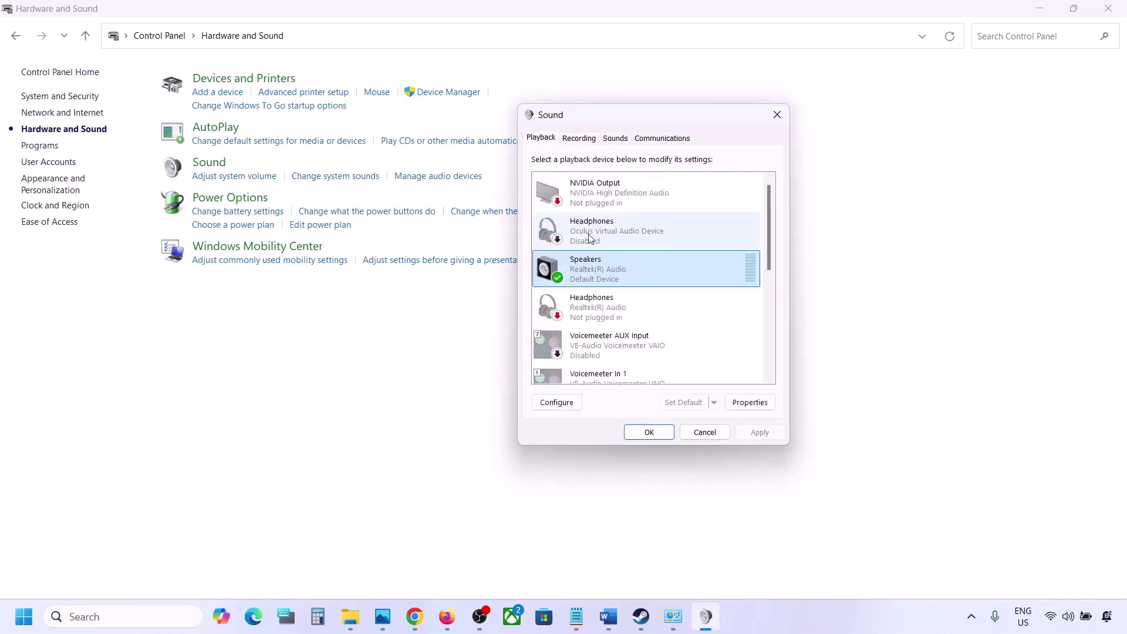
click(579, 139)
scroll(629, 286, up, 1)
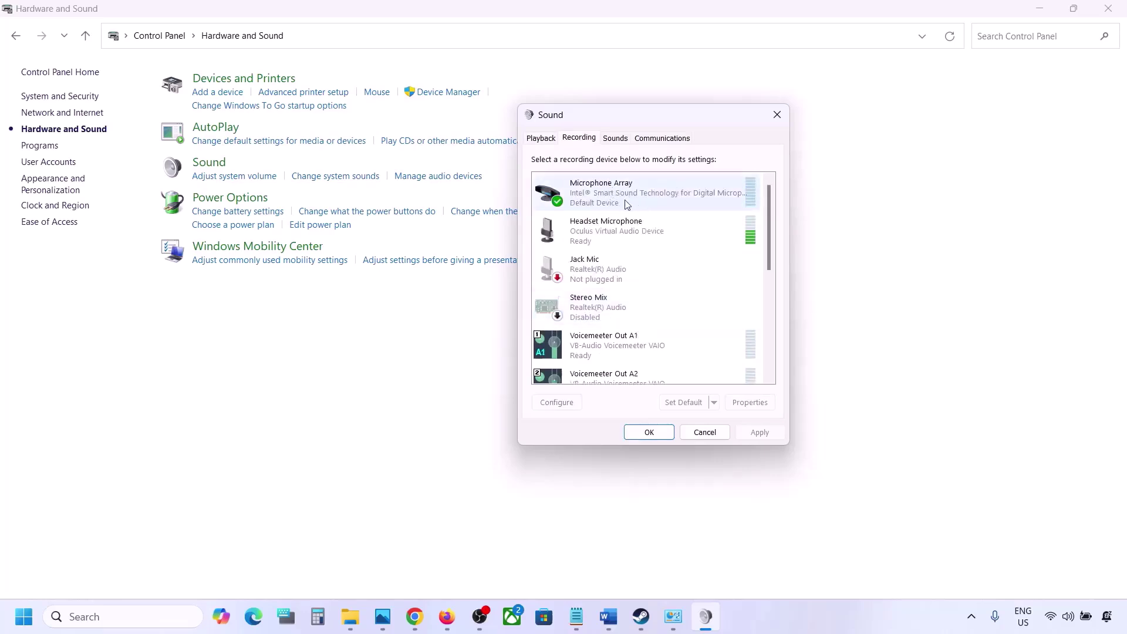
click(541, 141)
click(579, 139)
- Check the Headset Microphone's options, return to Playback, and close the Sound dialog
click(594, 235)
right_click(594, 234)
click(637, 259)
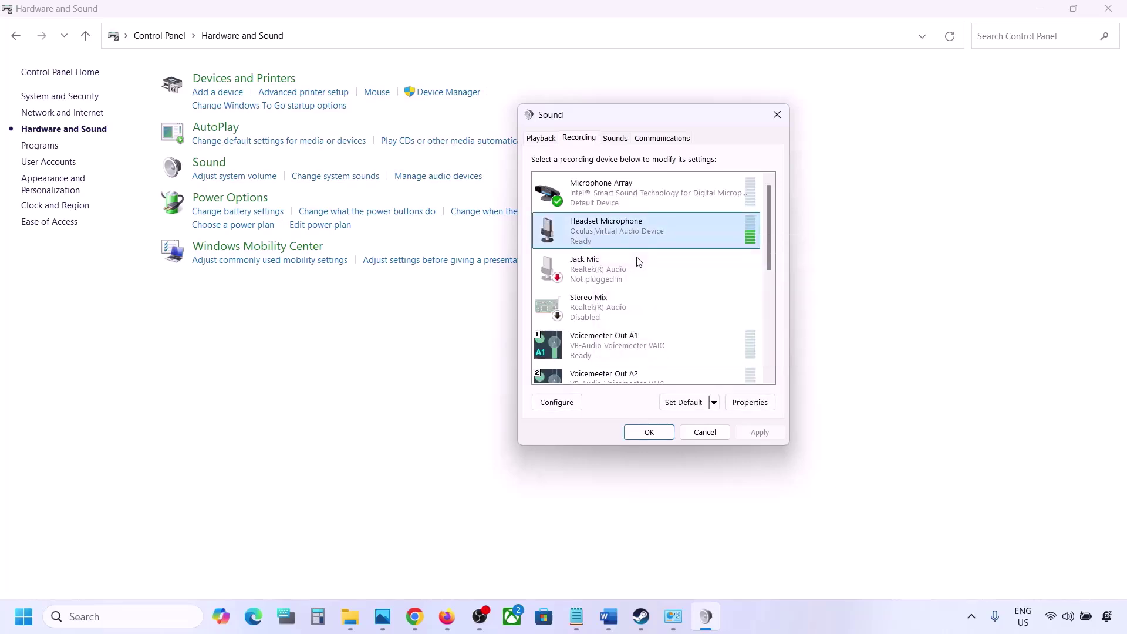
click(539, 139)
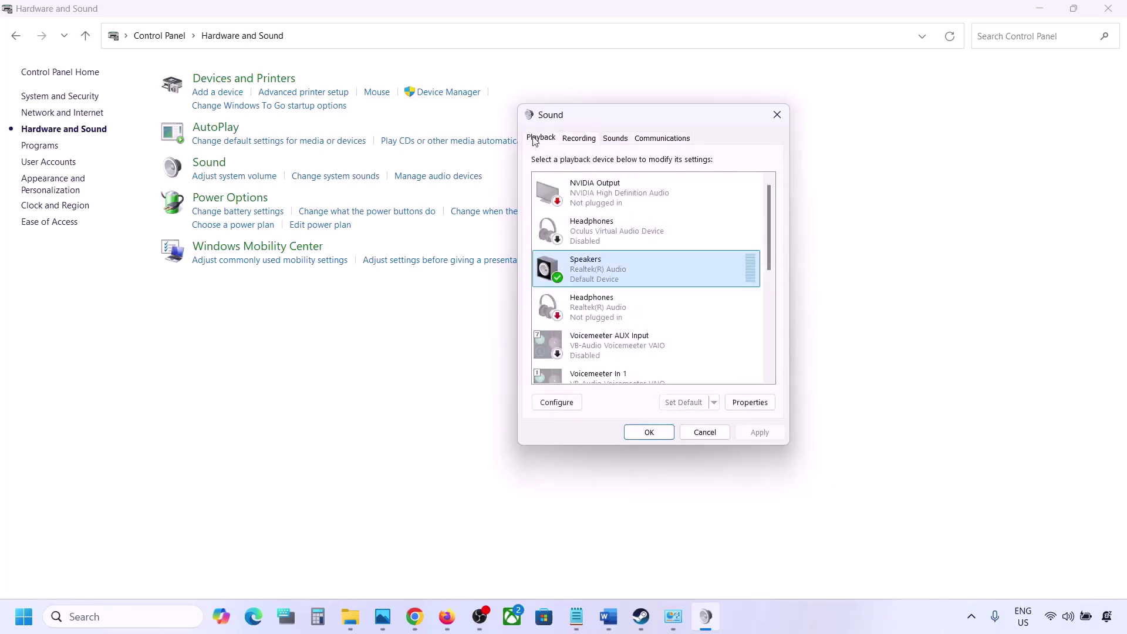
click(777, 114)
right_click(13, 632)
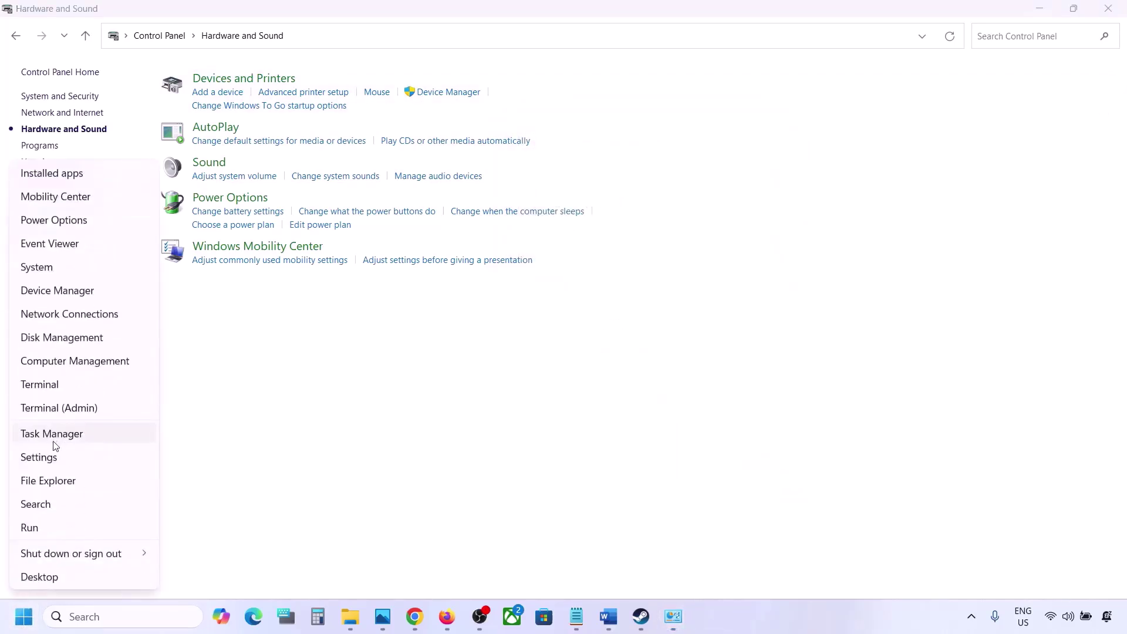
- In Device Manager's sound controllers, disable the VB-Audio Voicemeeter VAIO device
click(60, 291)
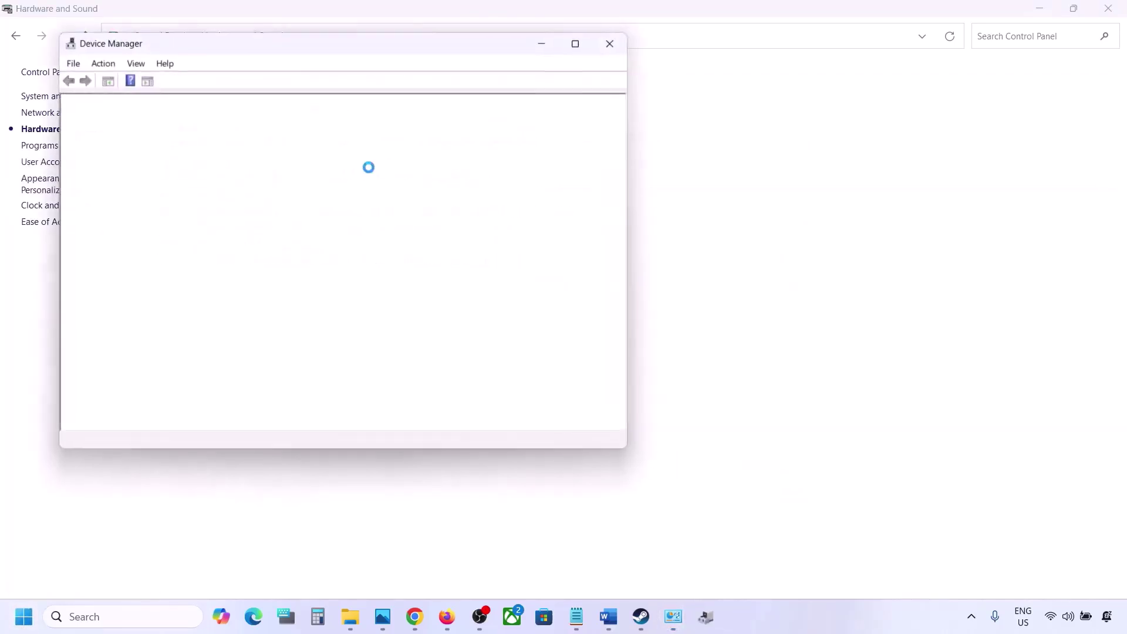
scroll(118, 328, down, 1)
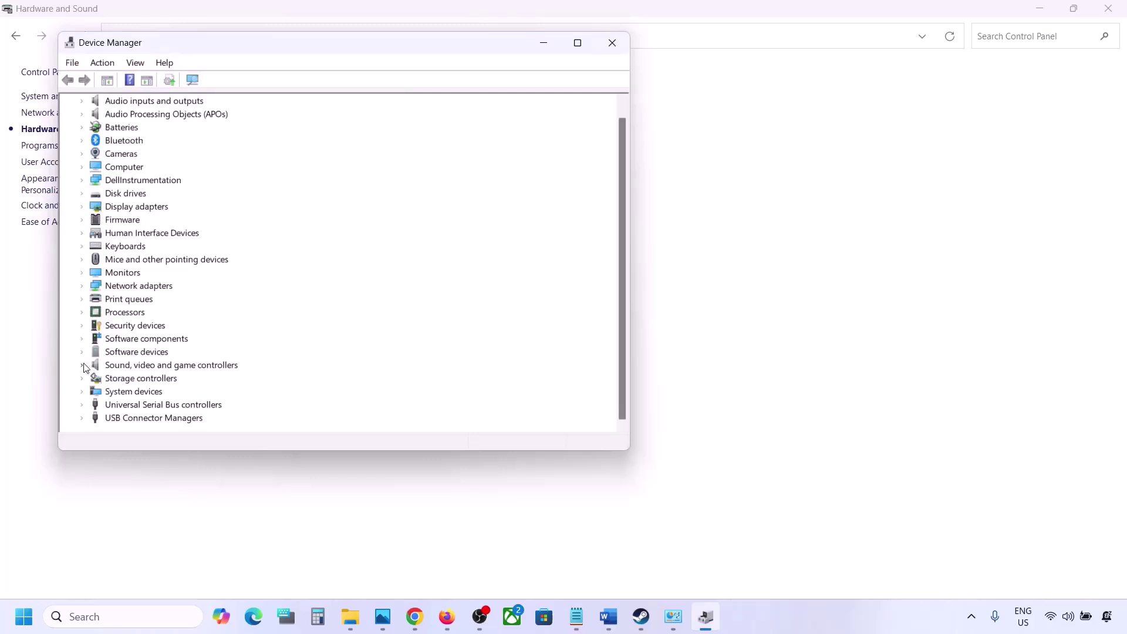
click(81, 367)
scroll(146, 353, down, 2)
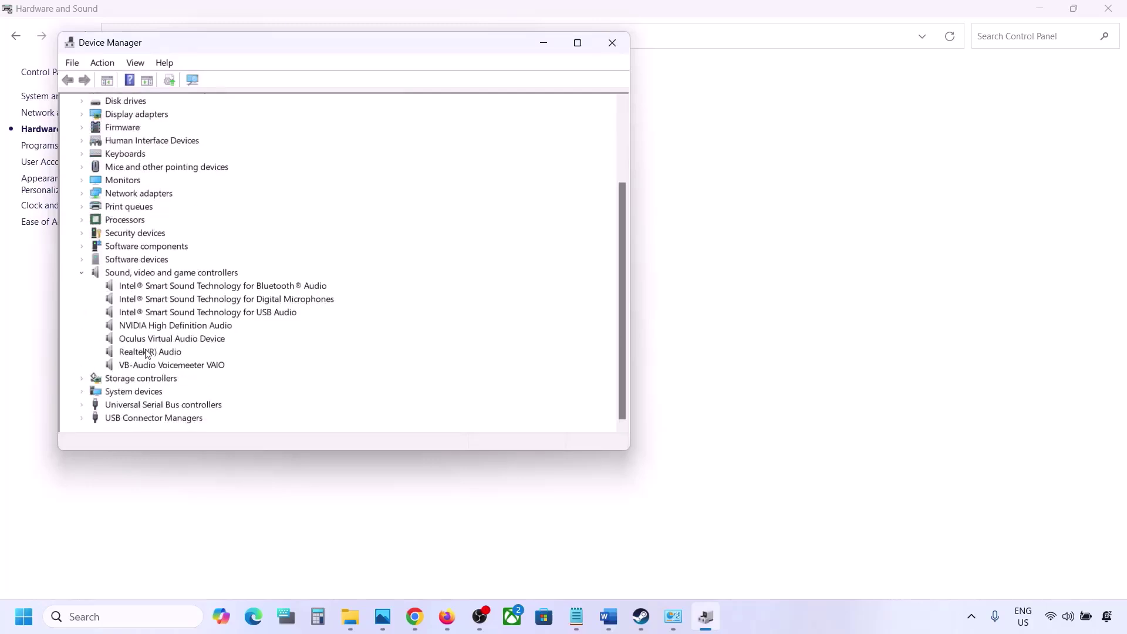
click(152, 352)
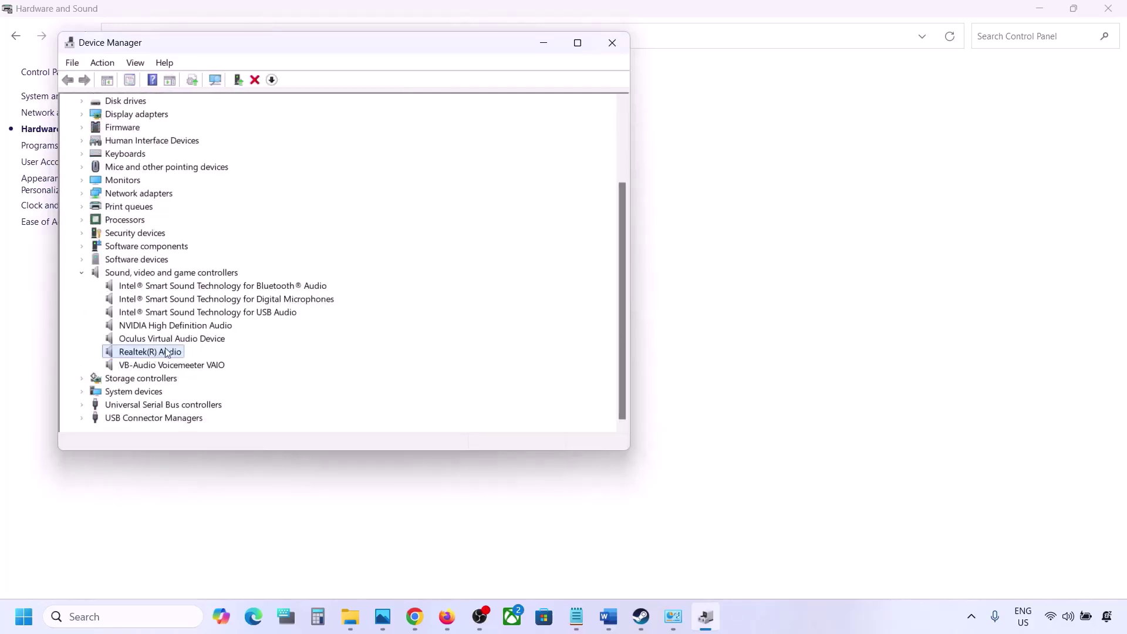
click(154, 366)
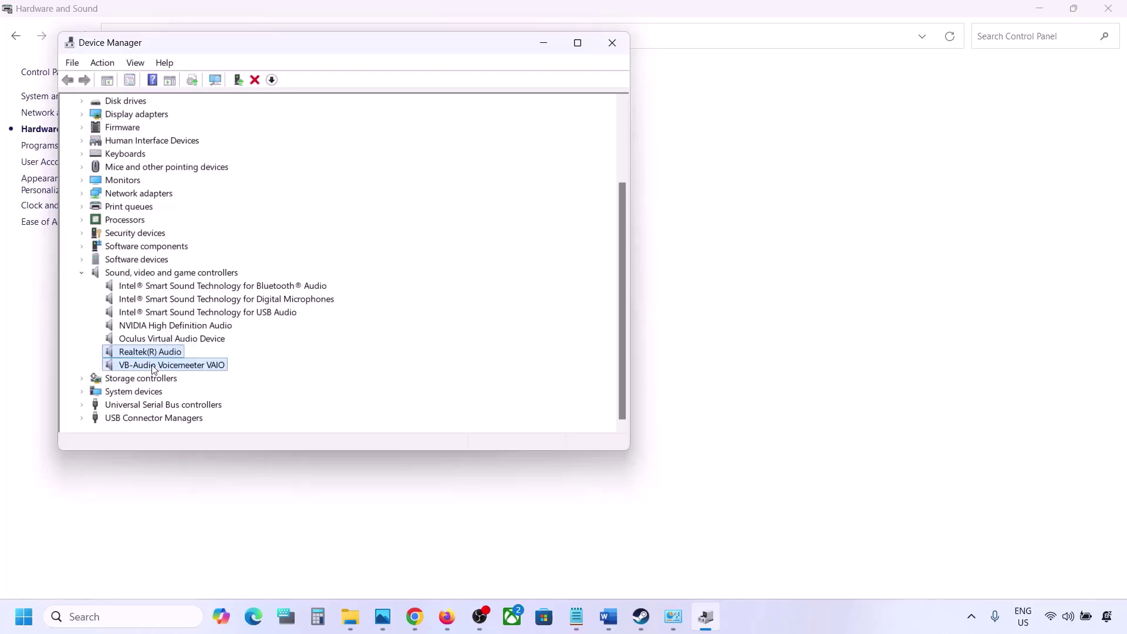
right_click(153, 366)
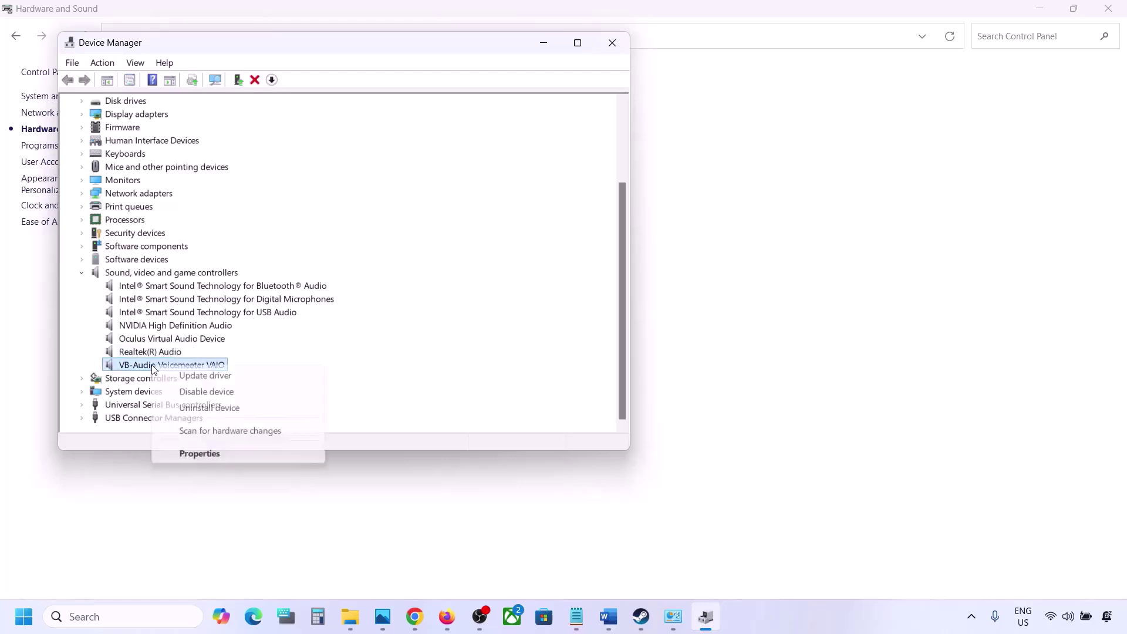
click(189, 391)
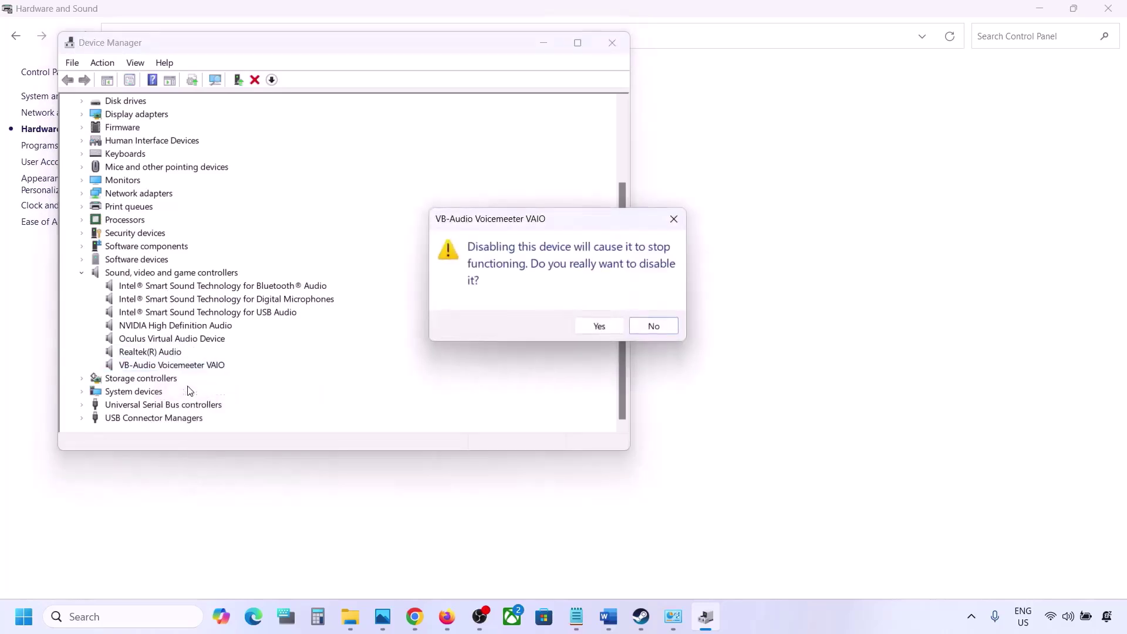
click(594, 327)
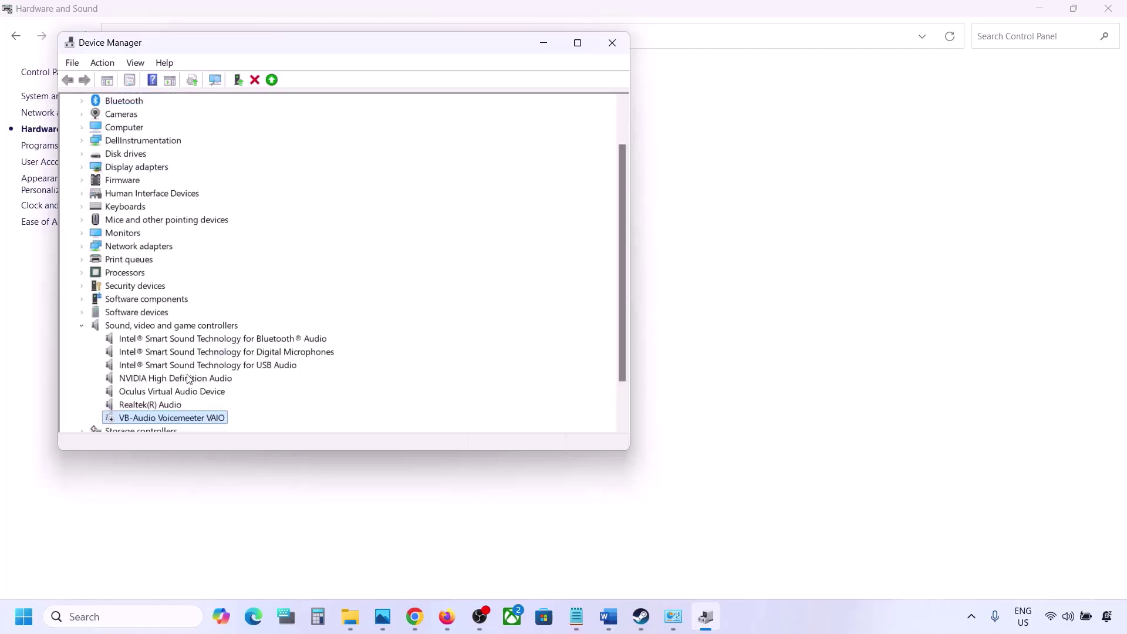
- Disable the Oculus Virtual Audio Device and NVIDIA High Definition Audio
scroll(182, 373, down, 1)
click(157, 354)
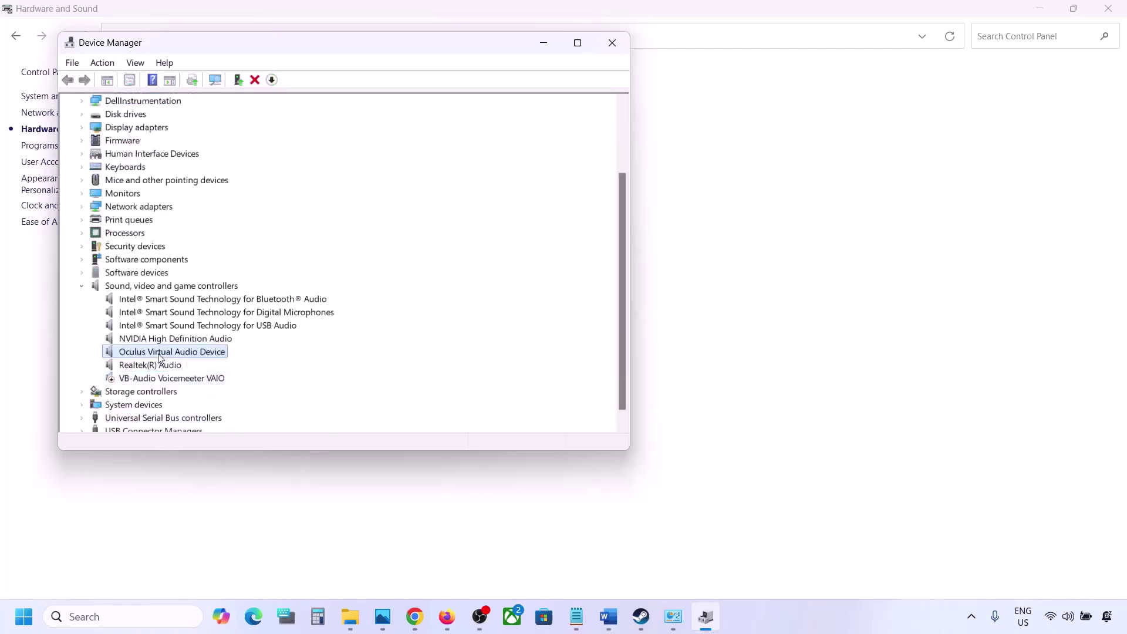
right_click(158, 354)
click(217, 380)
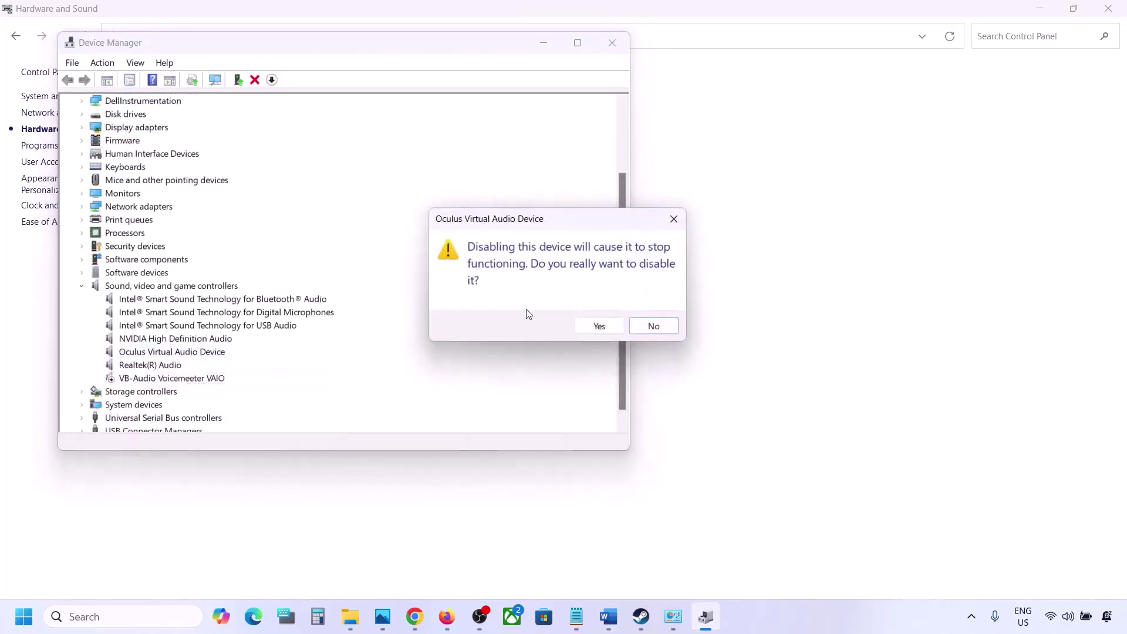
click(600, 326)
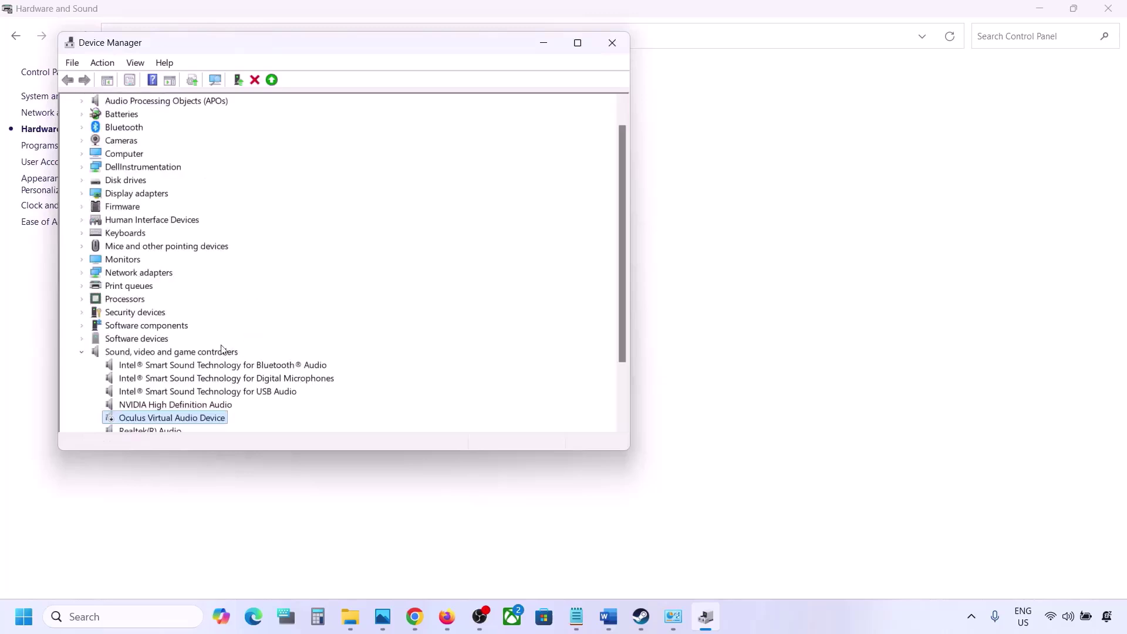
click(149, 406)
right_click(150, 405)
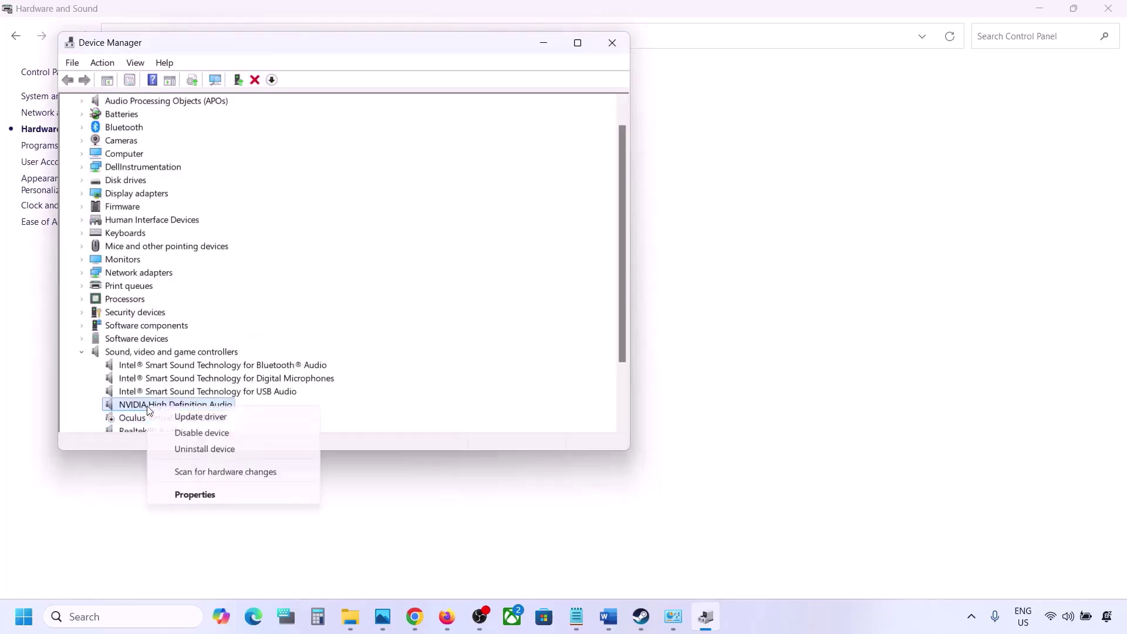
click(194, 432)
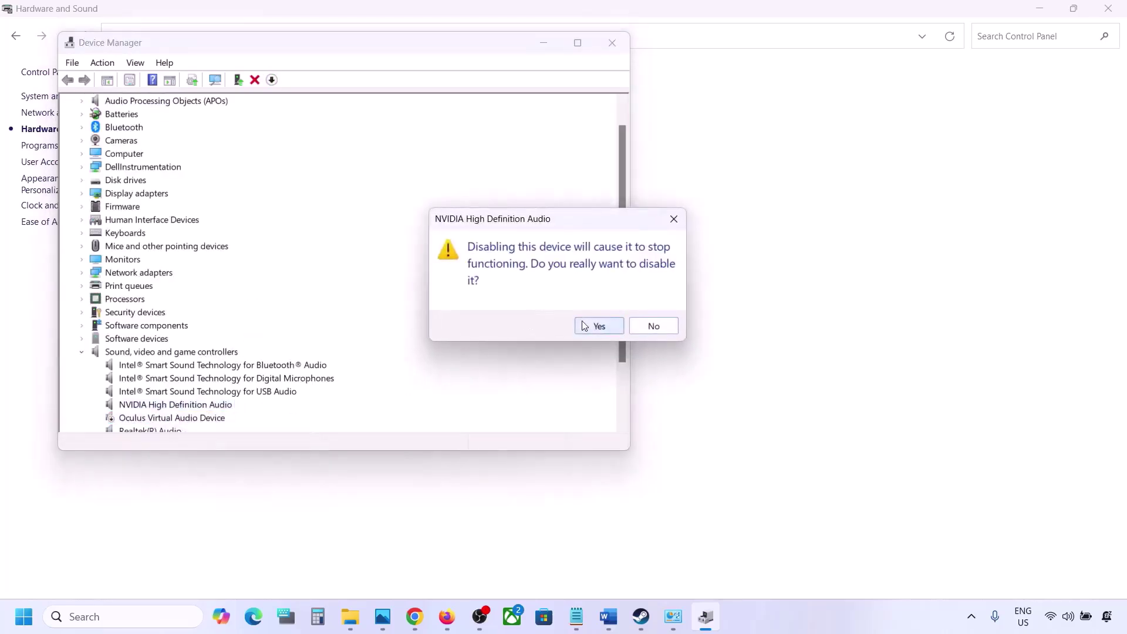
click(600, 326)
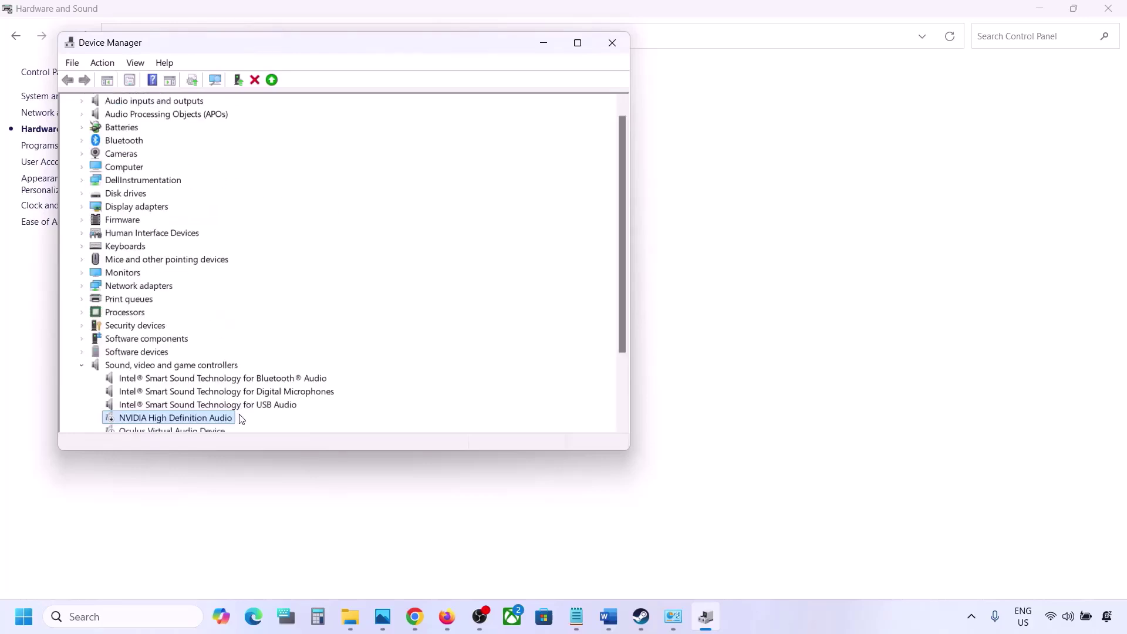
- Disable the Intel Bluetooth audio and digital microphones devices, declining the restart
scroll(239, 414, down, 2)
right_click(171, 302)
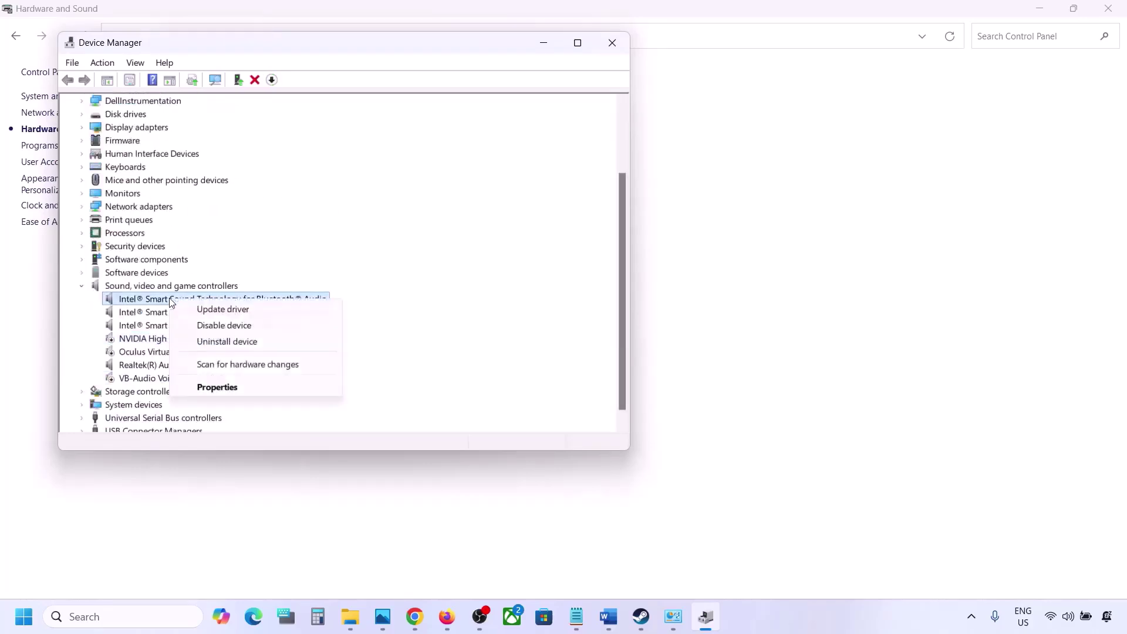
click(216, 324)
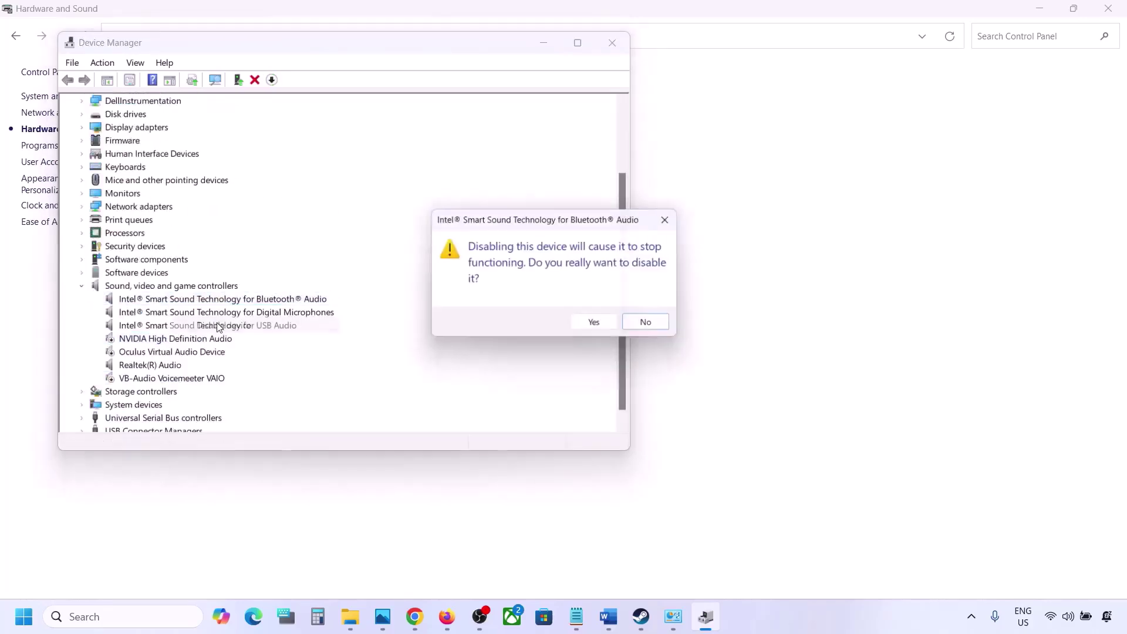
click(599, 326)
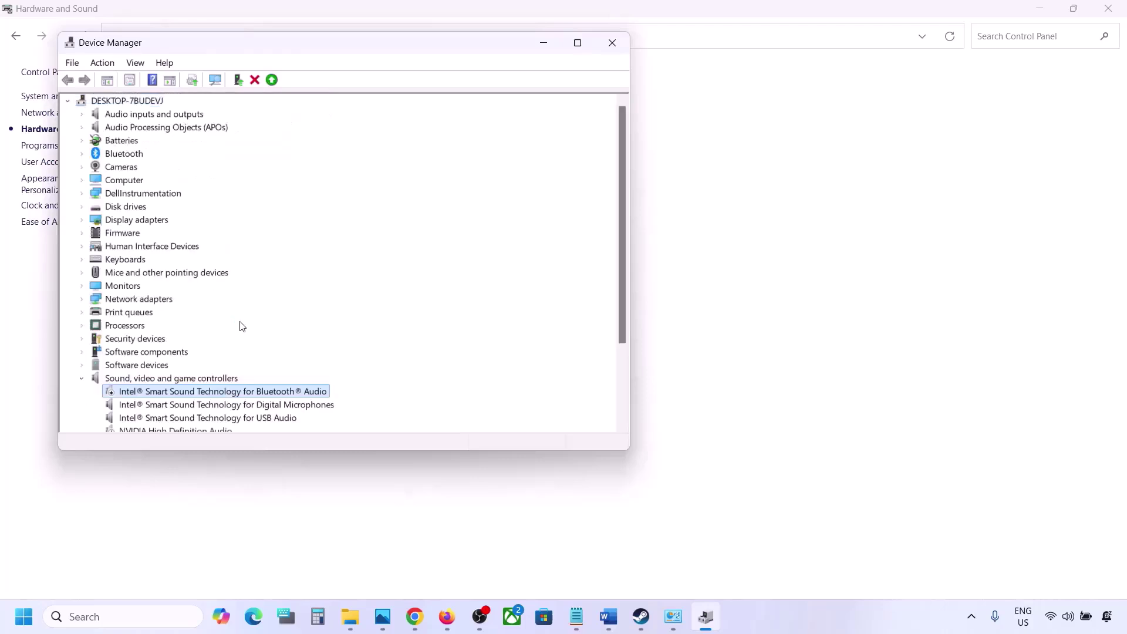
right_click(189, 326)
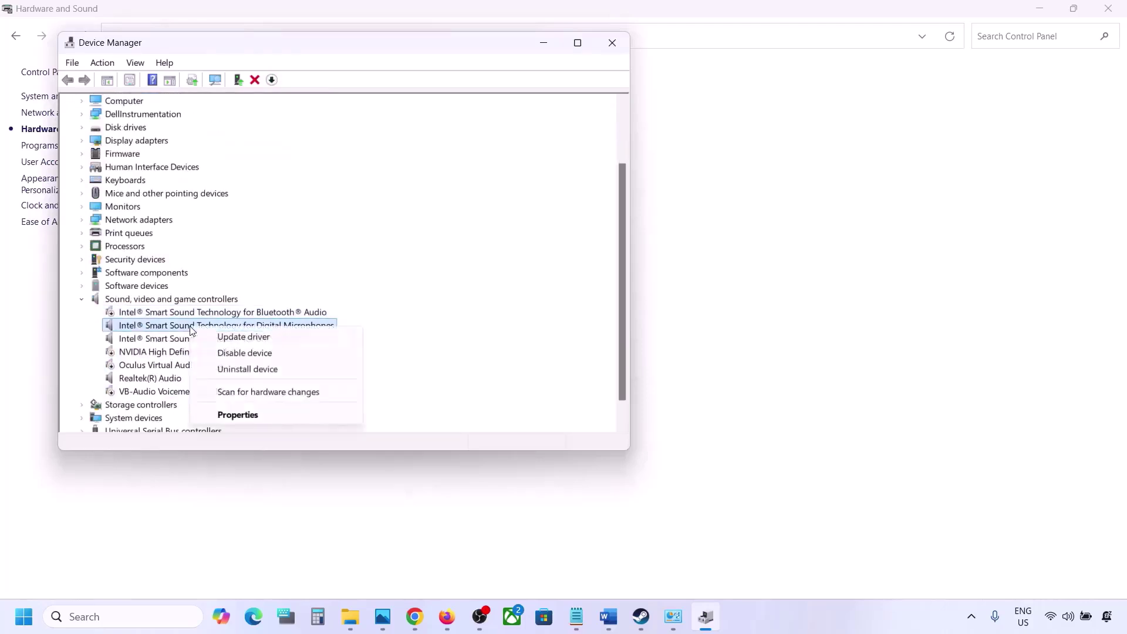
click(231, 353)
click(593, 324)
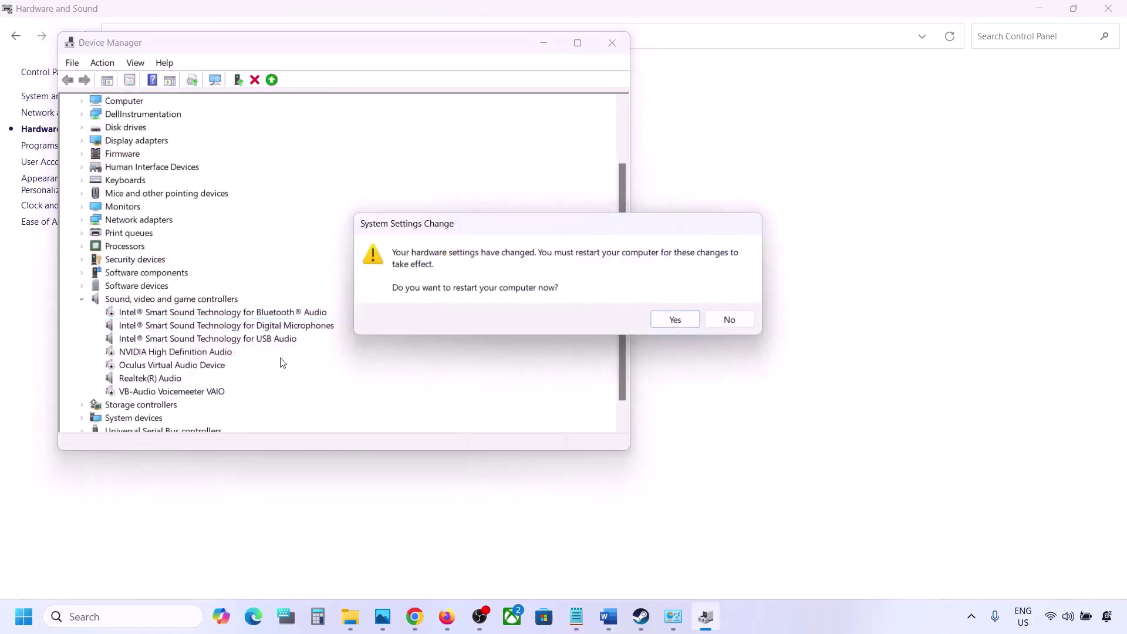
click(727, 324)
- Disable the Intel USB Audio device, leaving Realtek(R) Audio enabled
scroll(249, 370, down, 1)
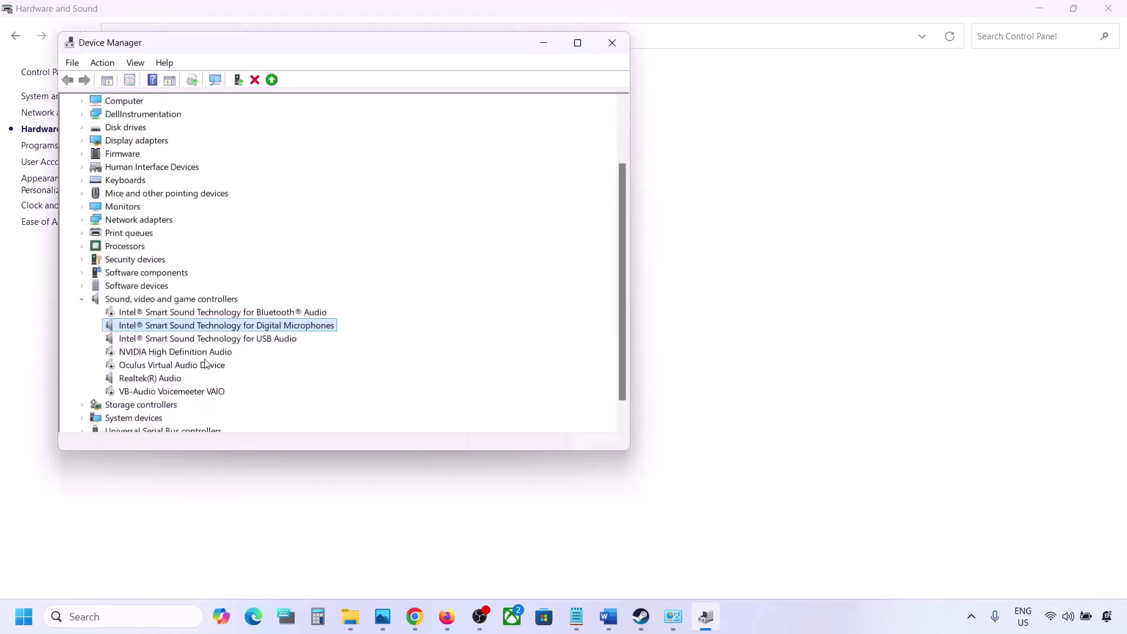
right_click(163, 340)
click(200, 365)
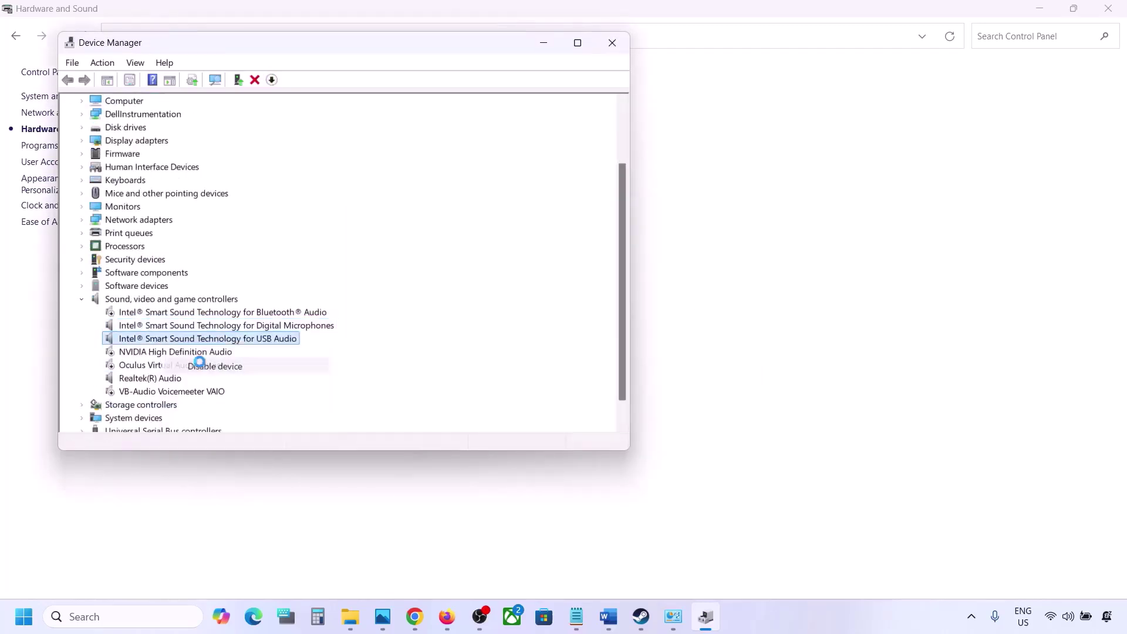
click(598, 325)
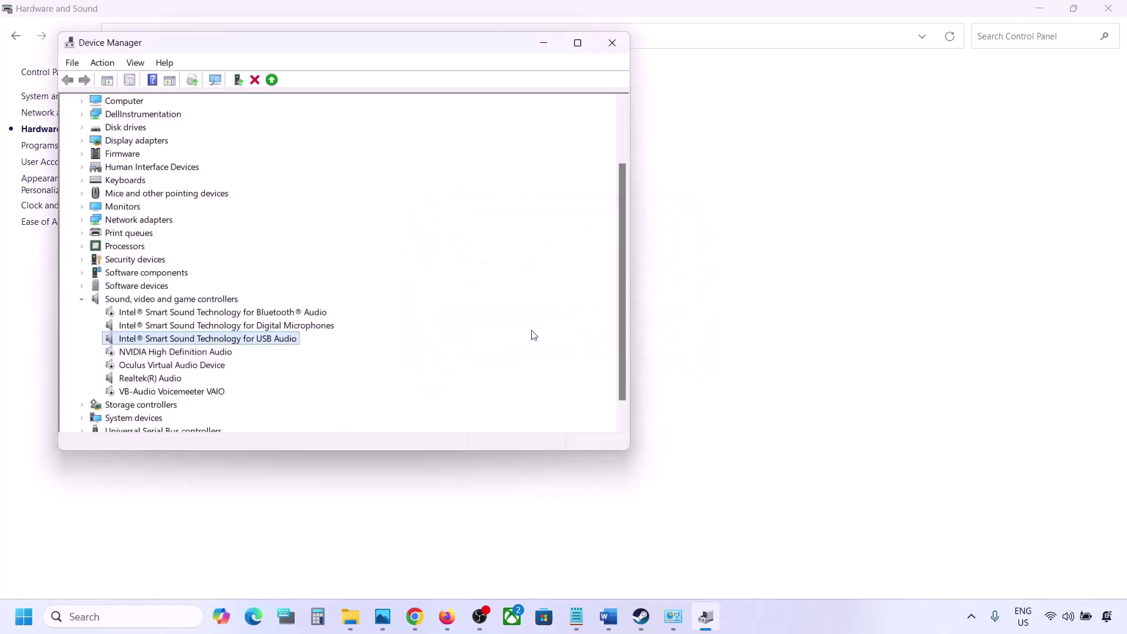
scroll(308, 369, down, 3)
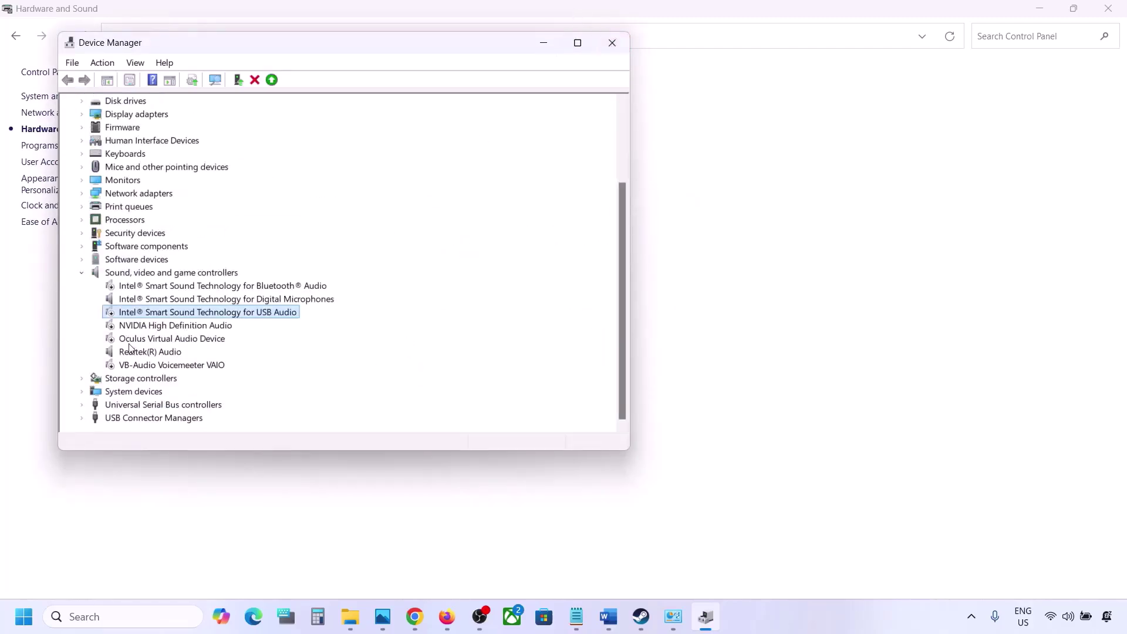
click(148, 353)
right_click(147, 353)
click(229, 343)
- Close Device Manager and copy the shell link from Word's Step 8 'Uncheck Handsfree Telephony'
click(613, 43)
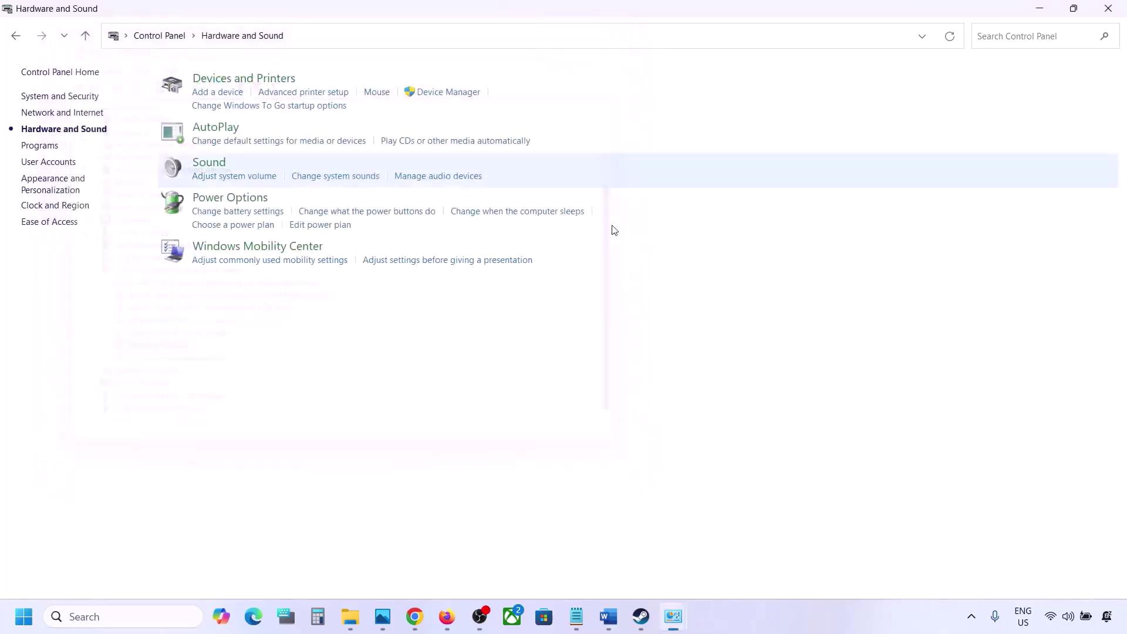
click(609, 617)
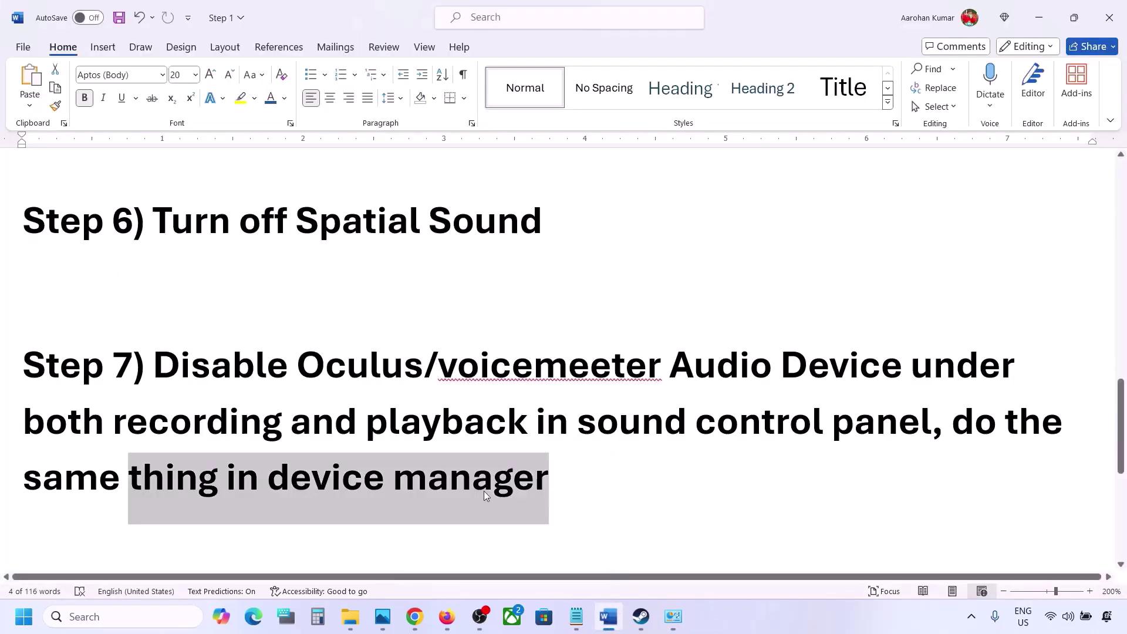
scroll(485, 496, down, 4)
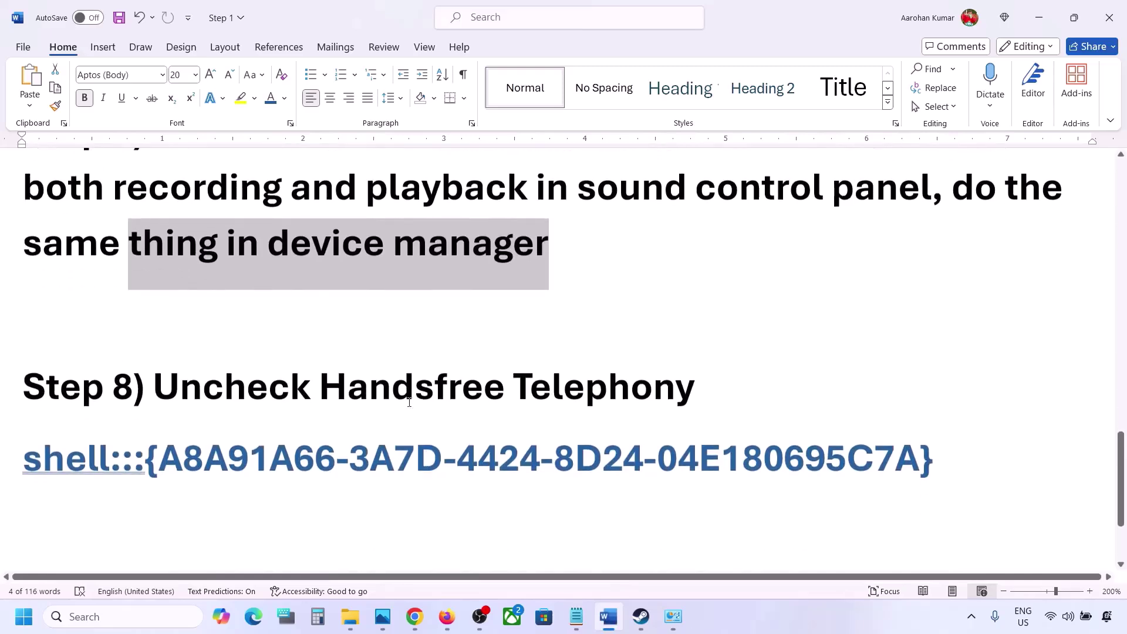
drag(157, 393, 696, 390)
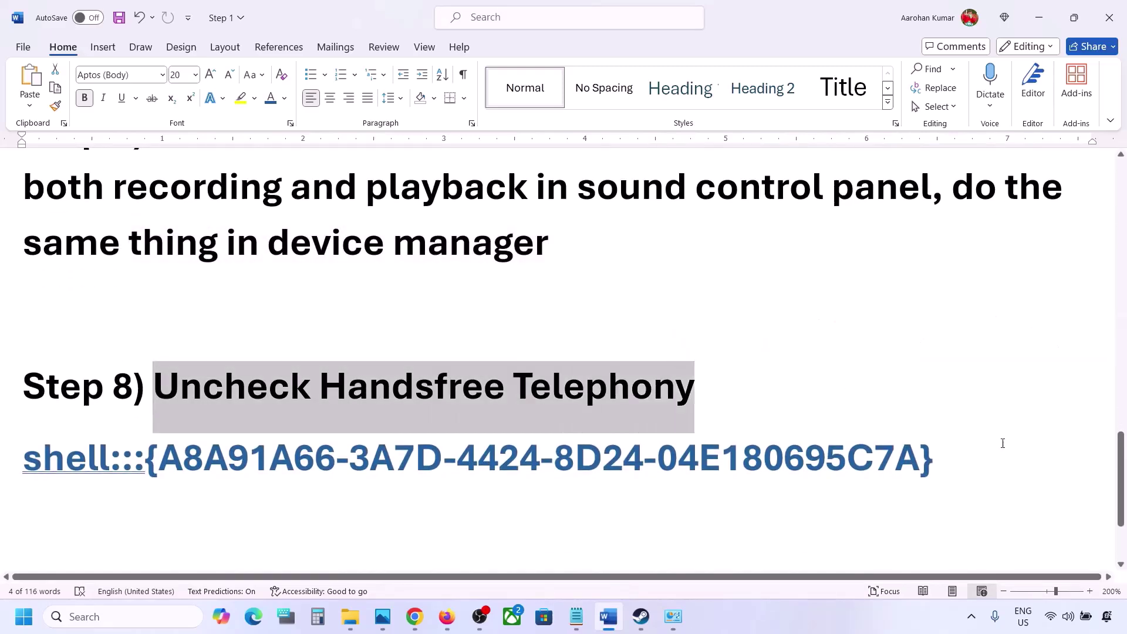
drag(965, 457, 52, 455)
right_click(52, 455)
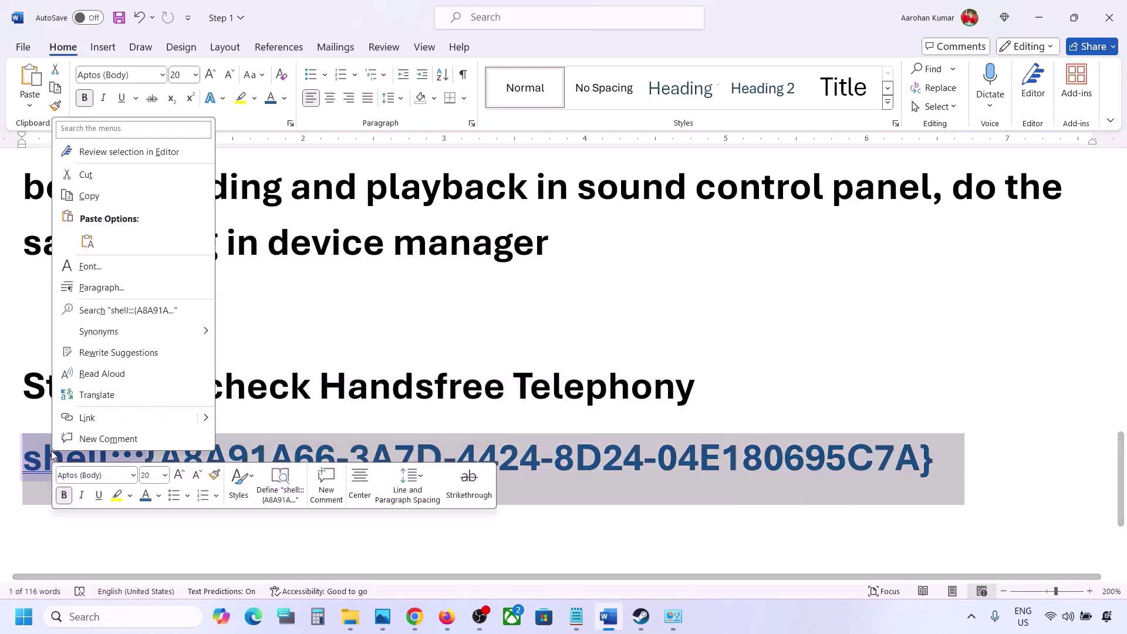
click(88, 196)
- Paste the copied shell path into the Run dialog and launch it
click(111, 615)
text(run)
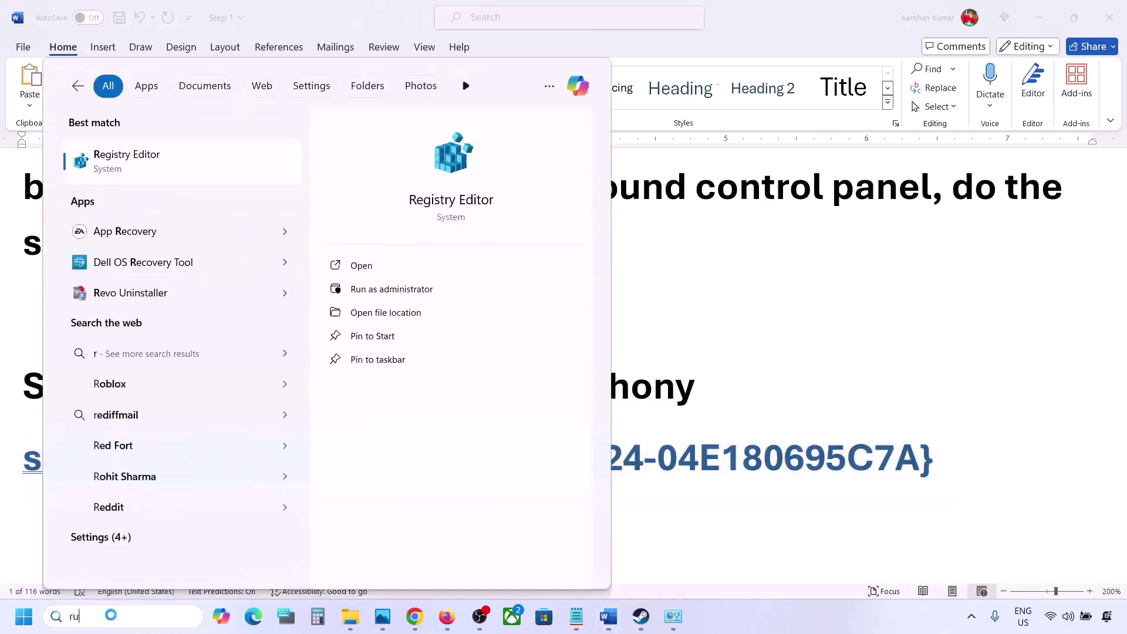
click(156, 177)
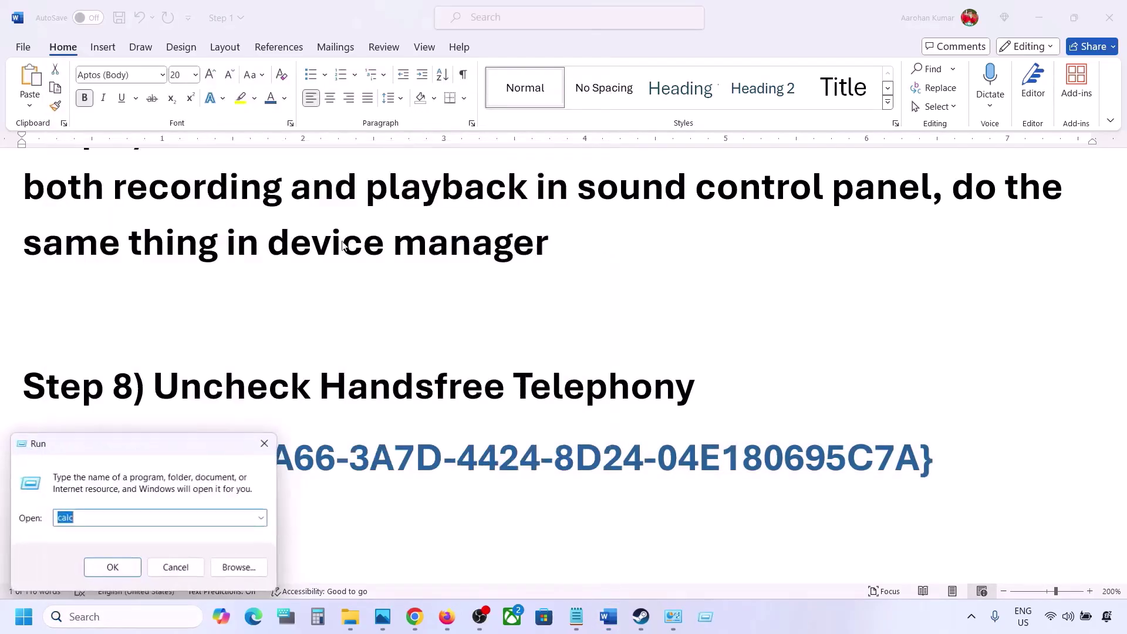
text(v)
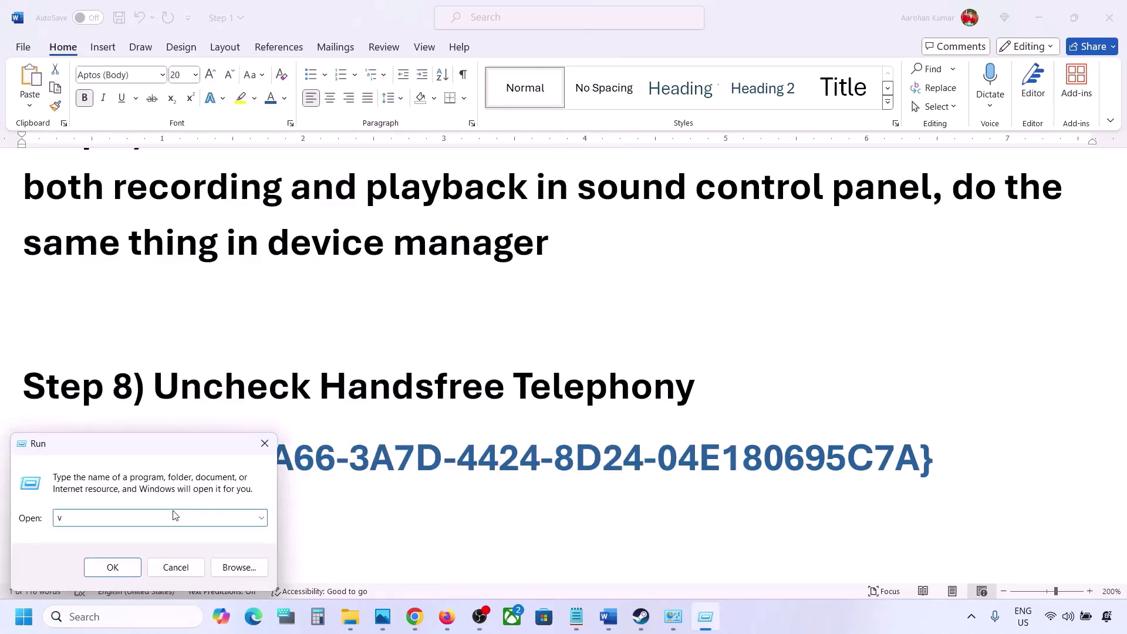
key(ctrl+v)
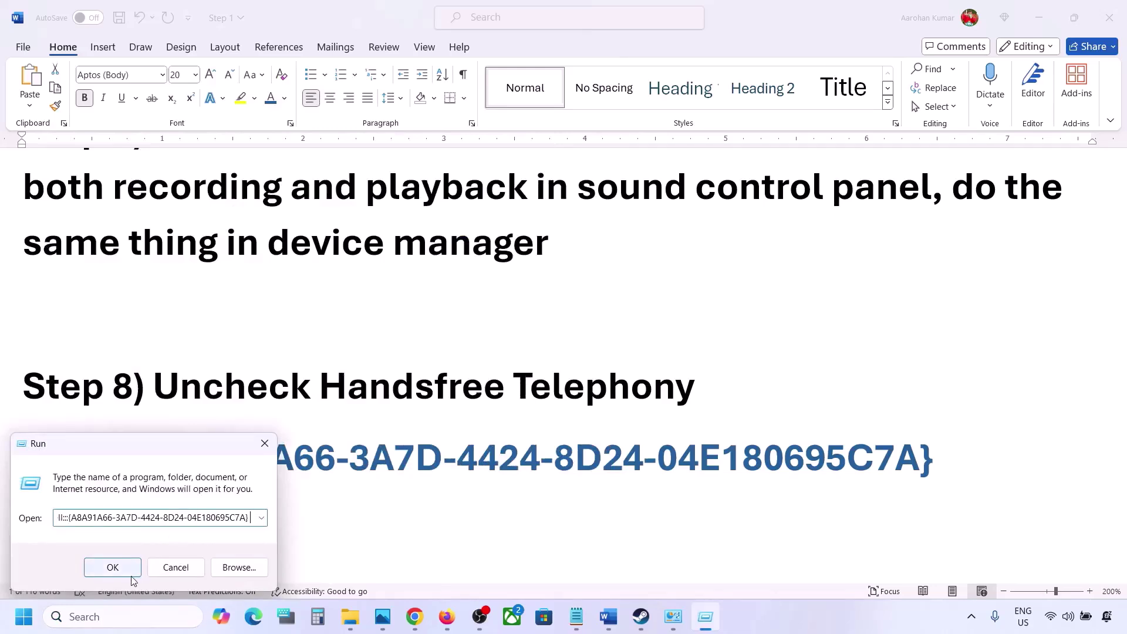
click(113, 568)
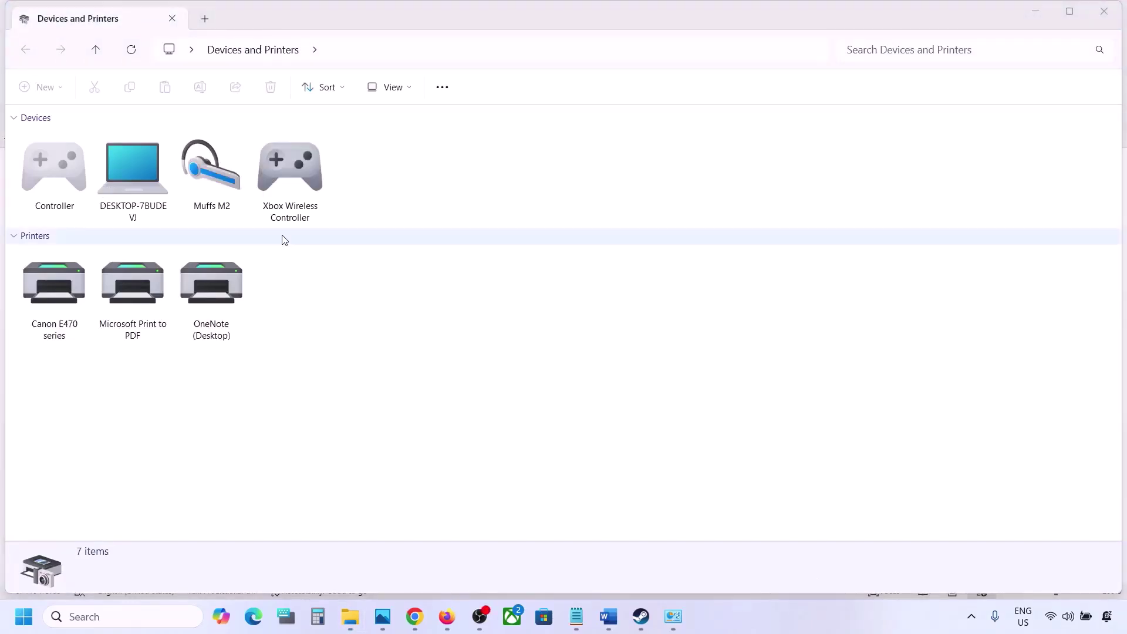
- Uncheck and apply the Handsfree Telephony service in the Muffs M2 headset's properties, then switch to Steam
click(217, 170)
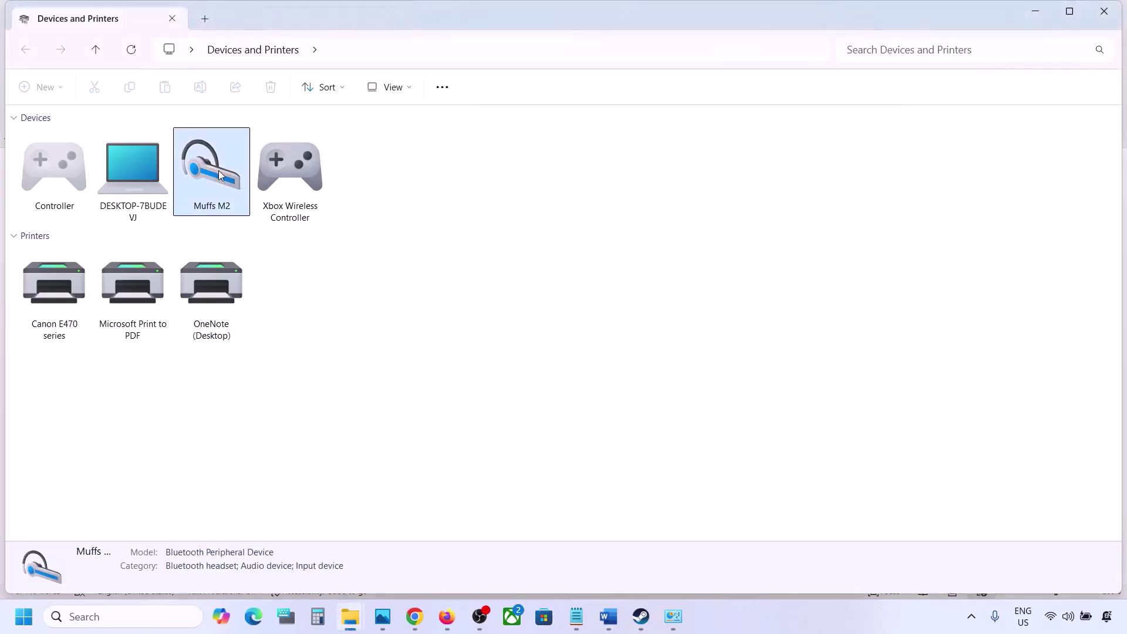
right_click(219, 172)
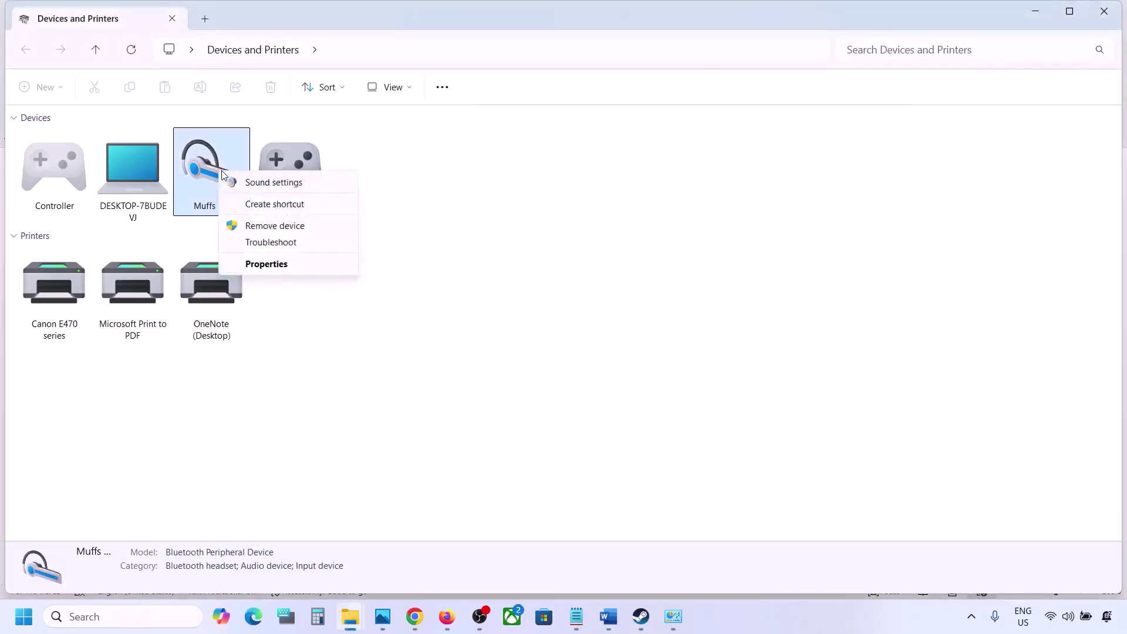
click(262, 264)
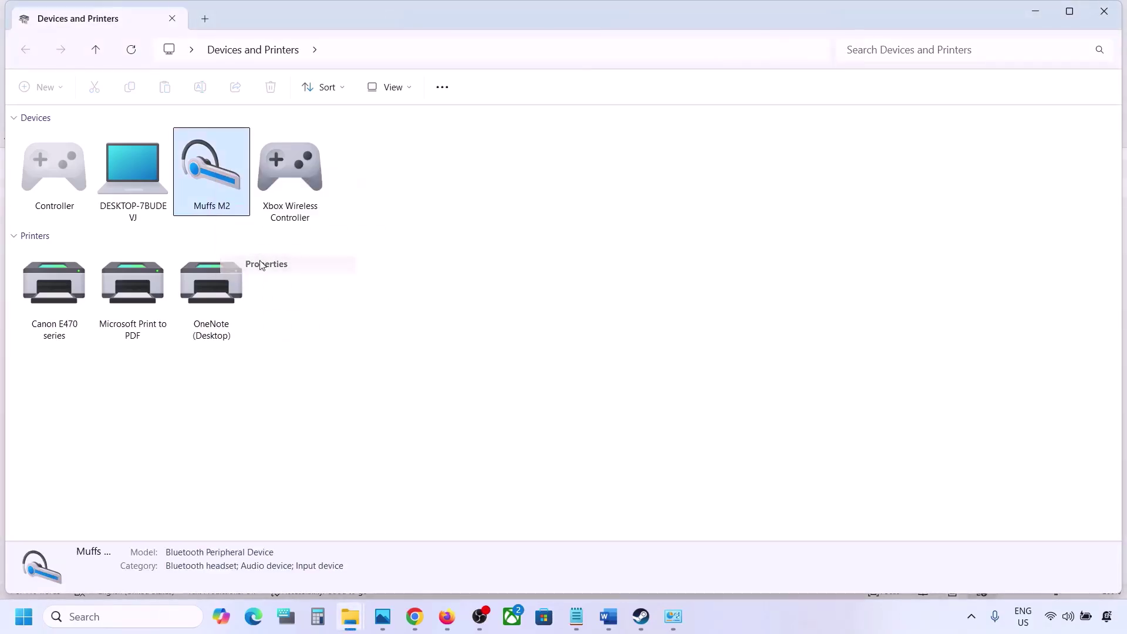
drag(403, 184, 526, 158)
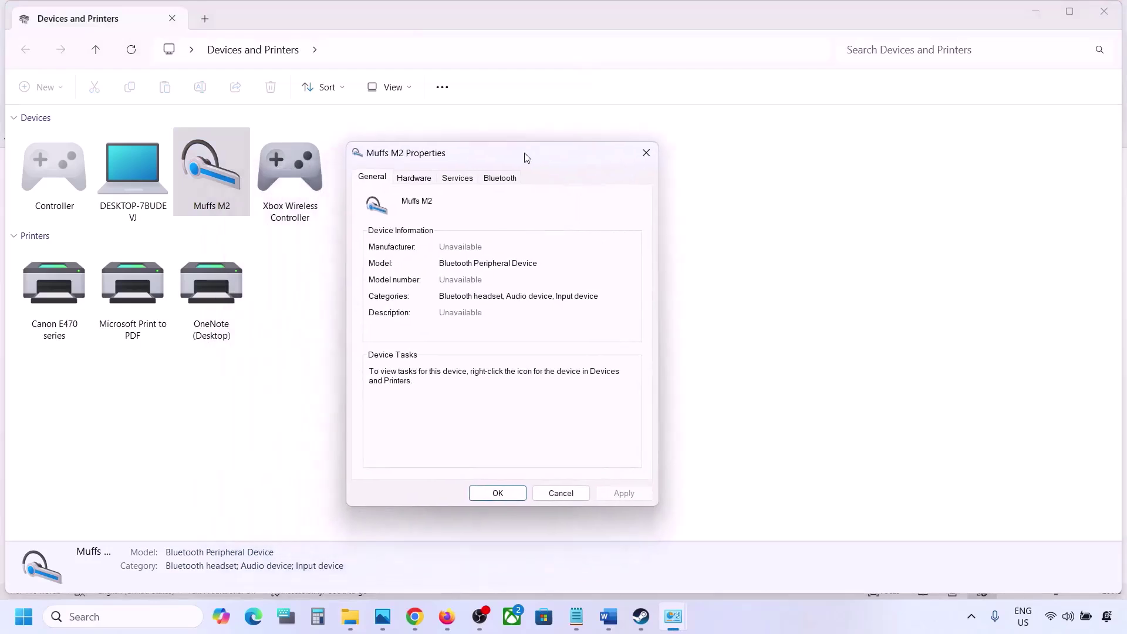
click(504, 181)
click(467, 183)
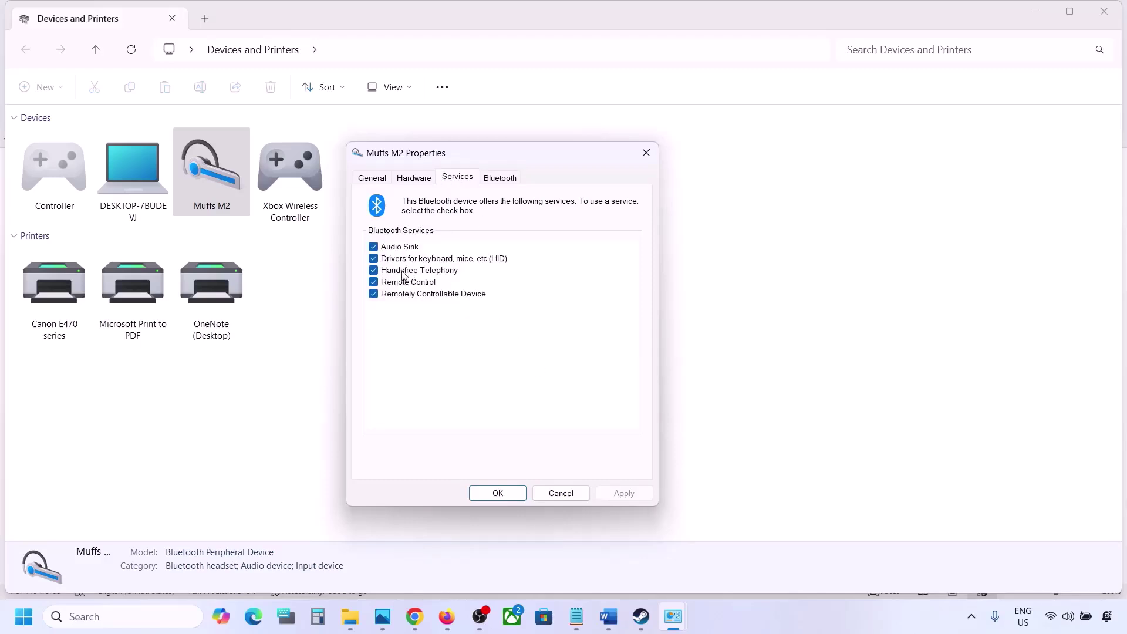
click(374, 271)
click(616, 492)
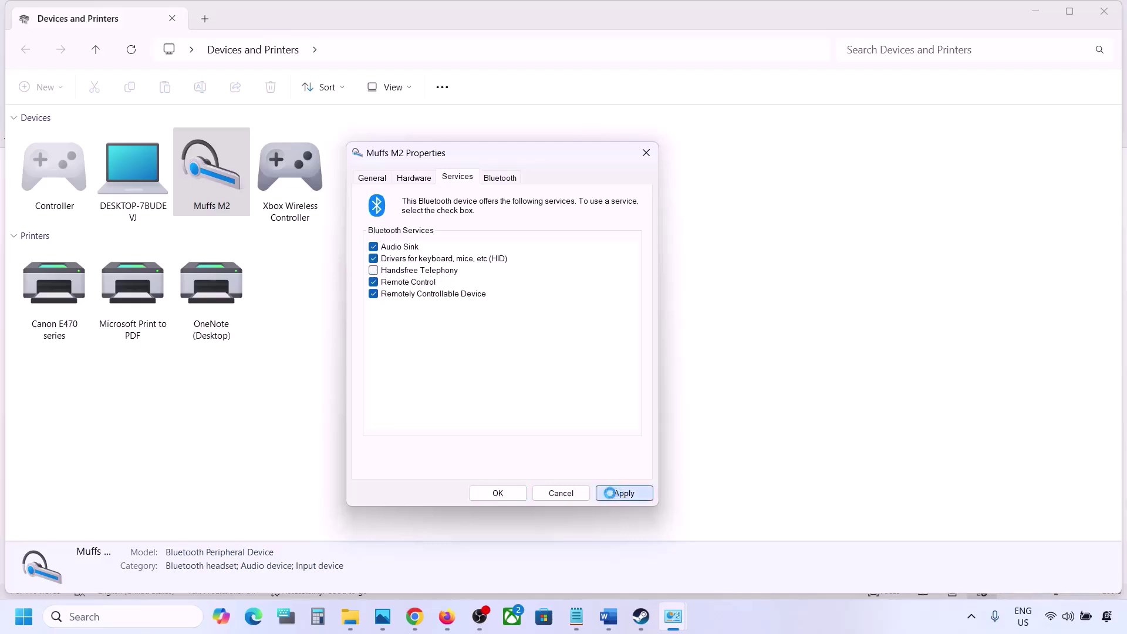
click(512, 494)
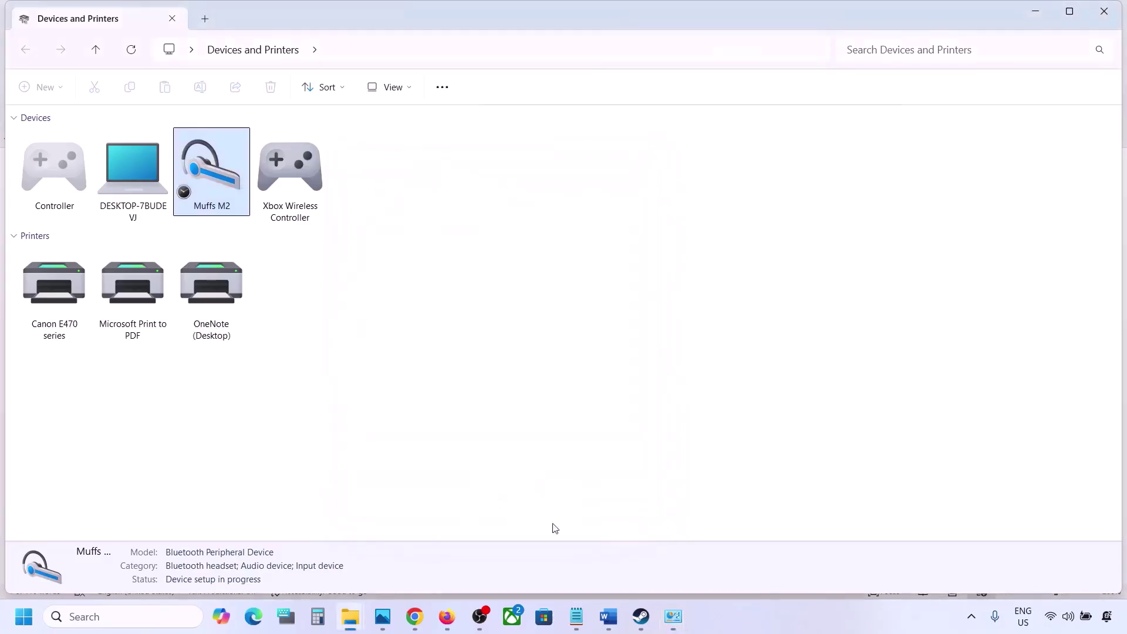
click(642, 618)
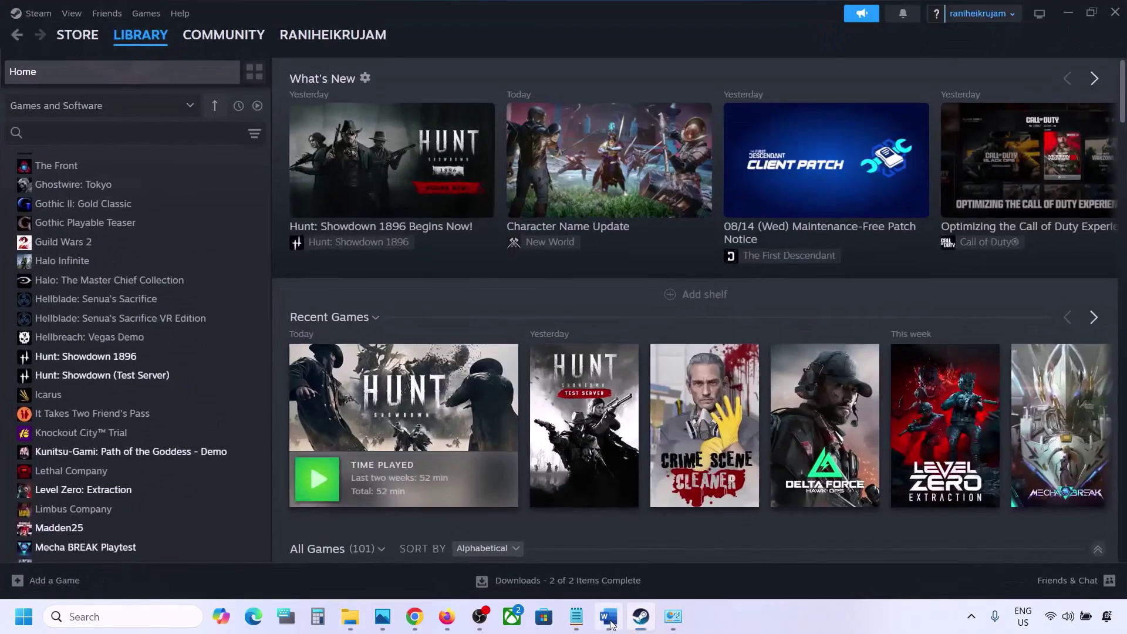
- Highlight the Step 10 'Install Audio Driver' heading in the Word guide
click(609, 618)
scroll(497, 421, down, 3)
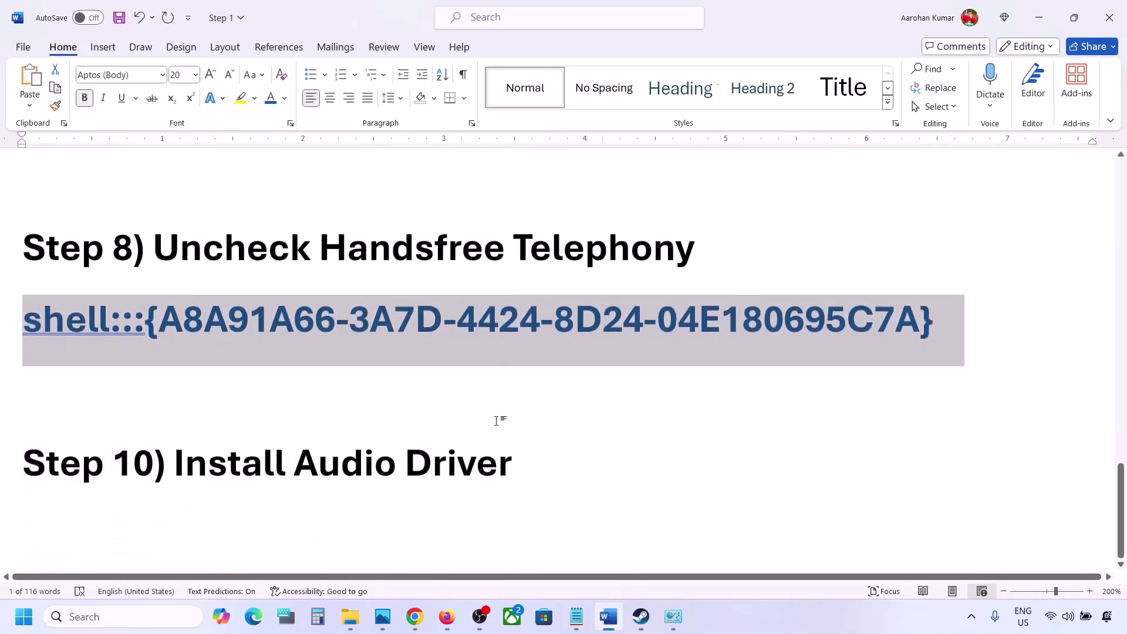
drag(193, 453, 512, 465)
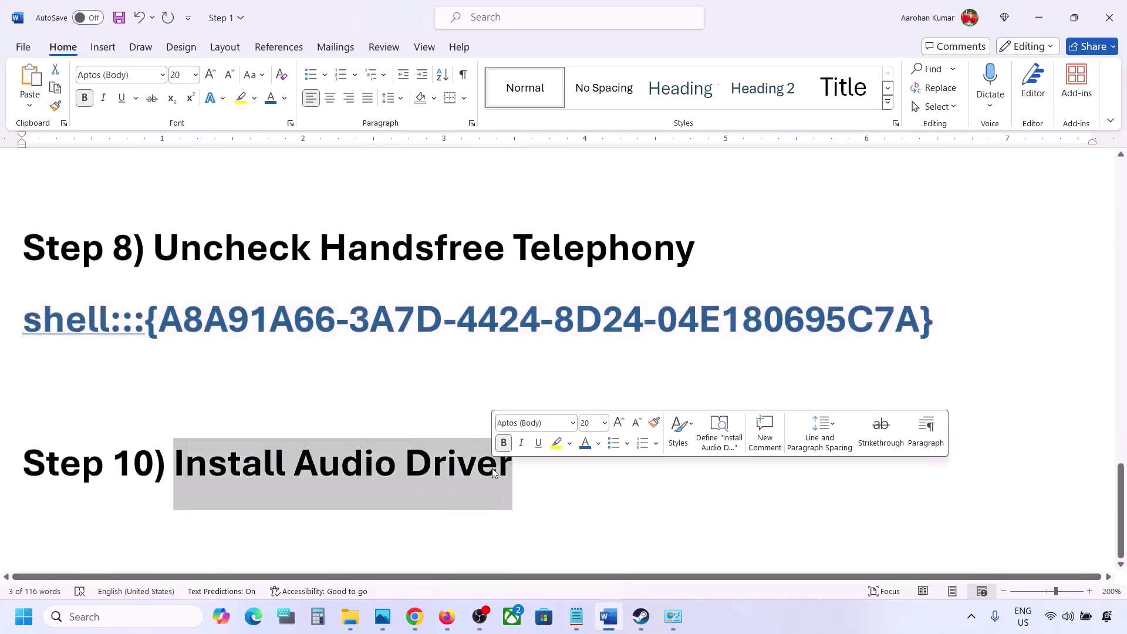
- In Device Manager, view compatible Realtek(R) Audio drivers, then cancel without installing
right_click(17, 621)
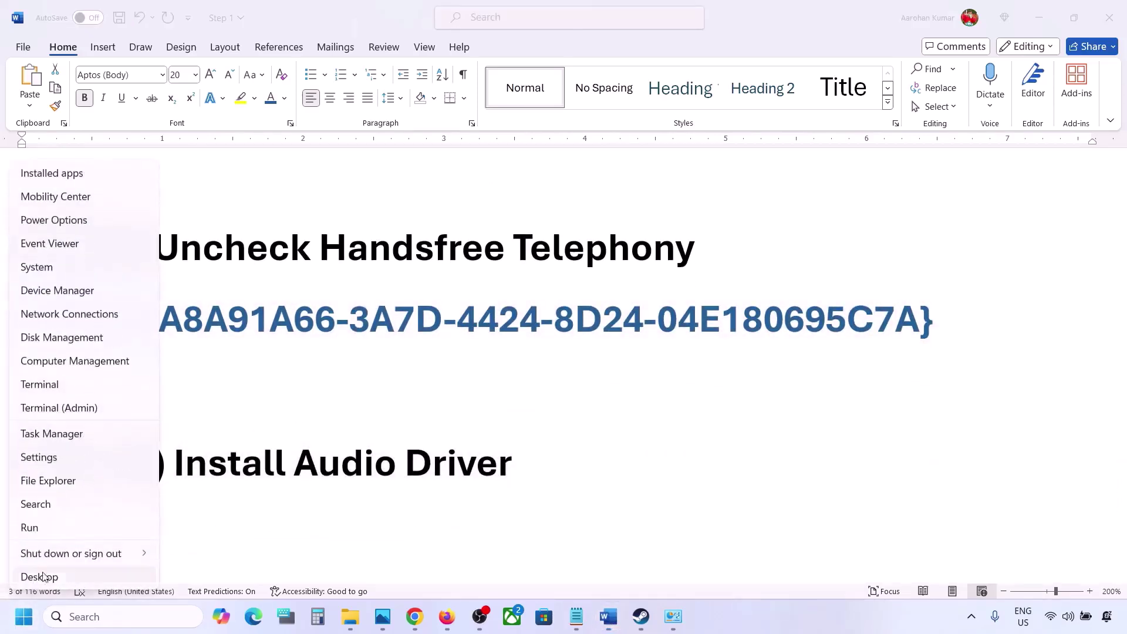
click(53, 292)
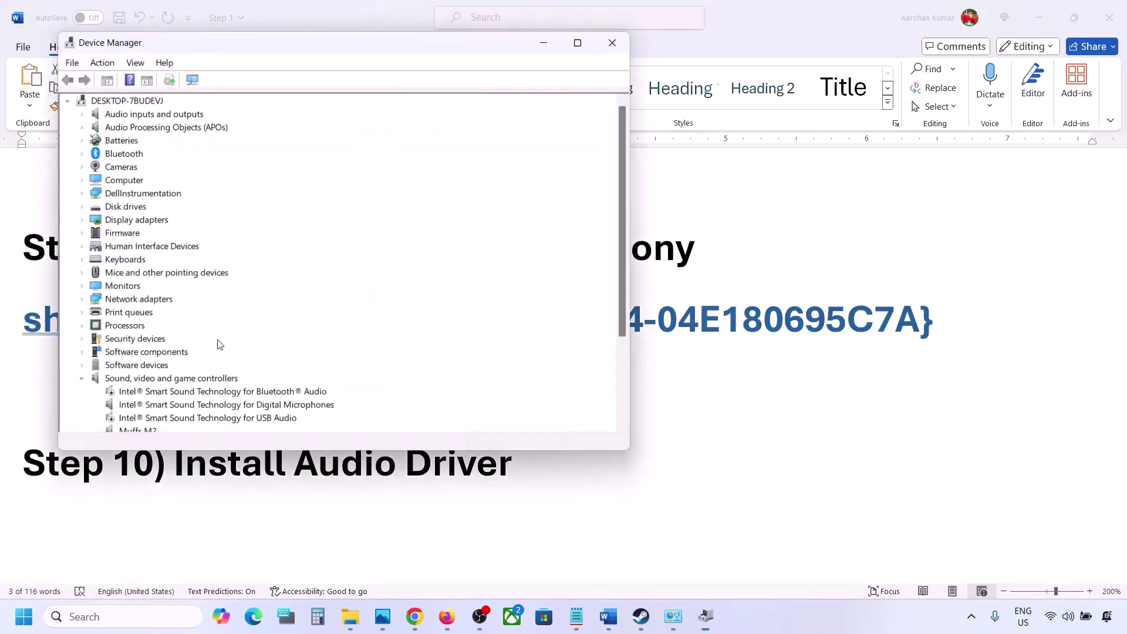
scroll(186, 385, down, 2)
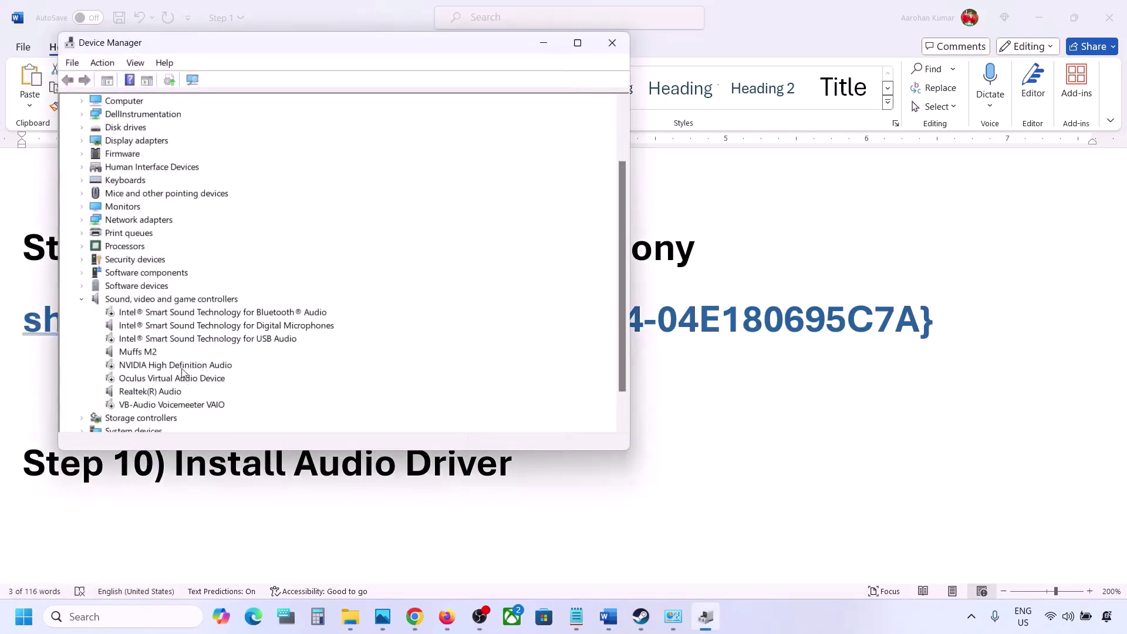
click(135, 396)
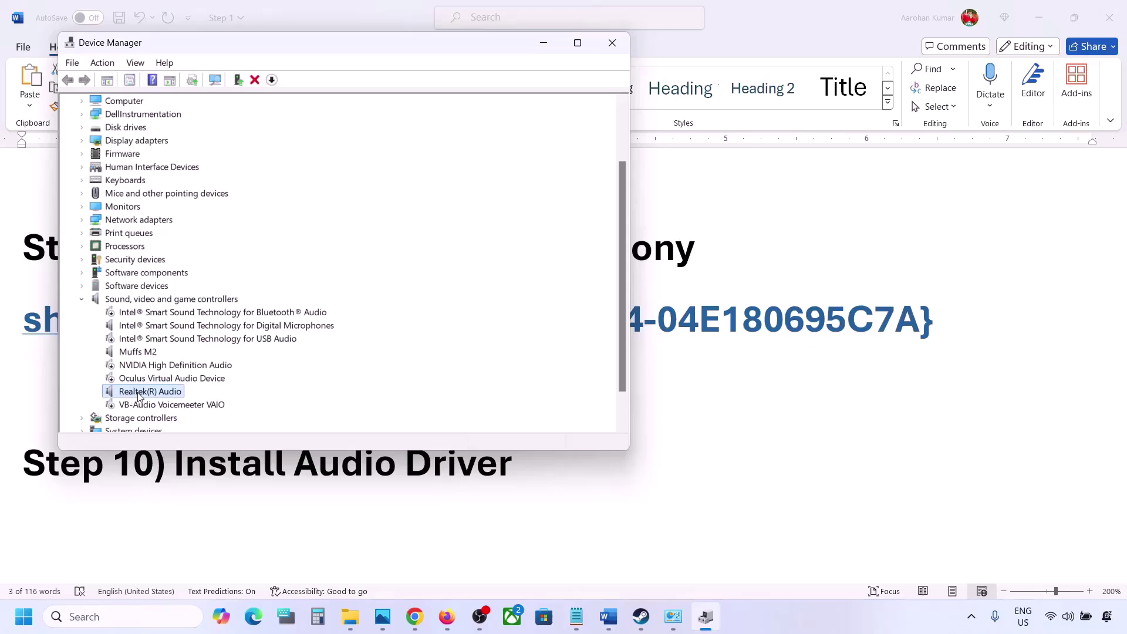
right_click(140, 398)
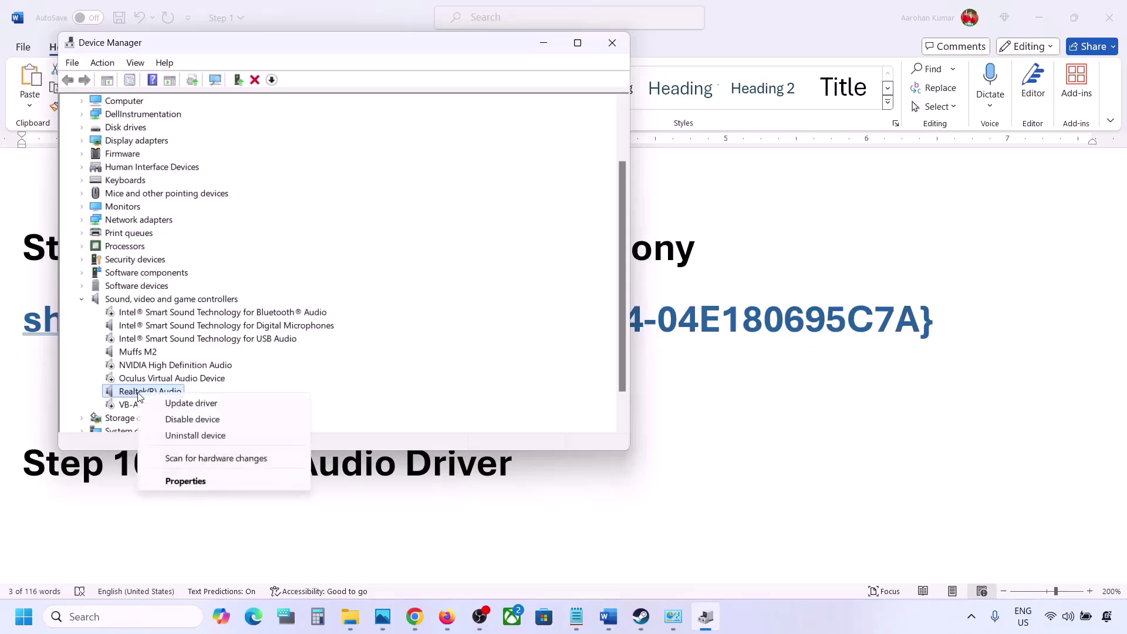
click(215, 407)
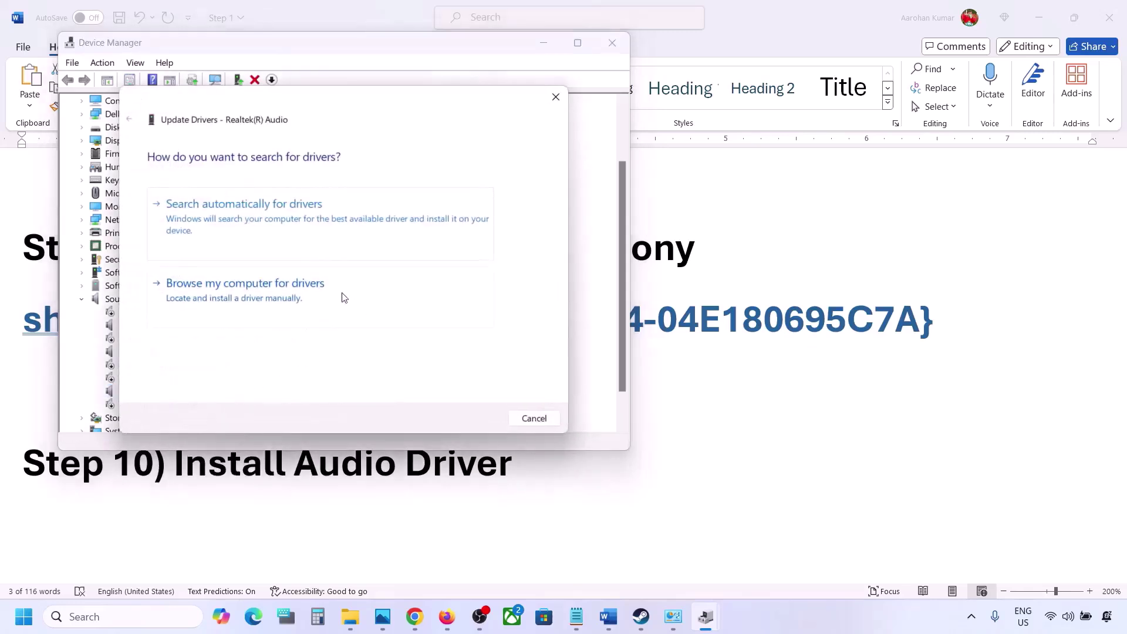
click(268, 298)
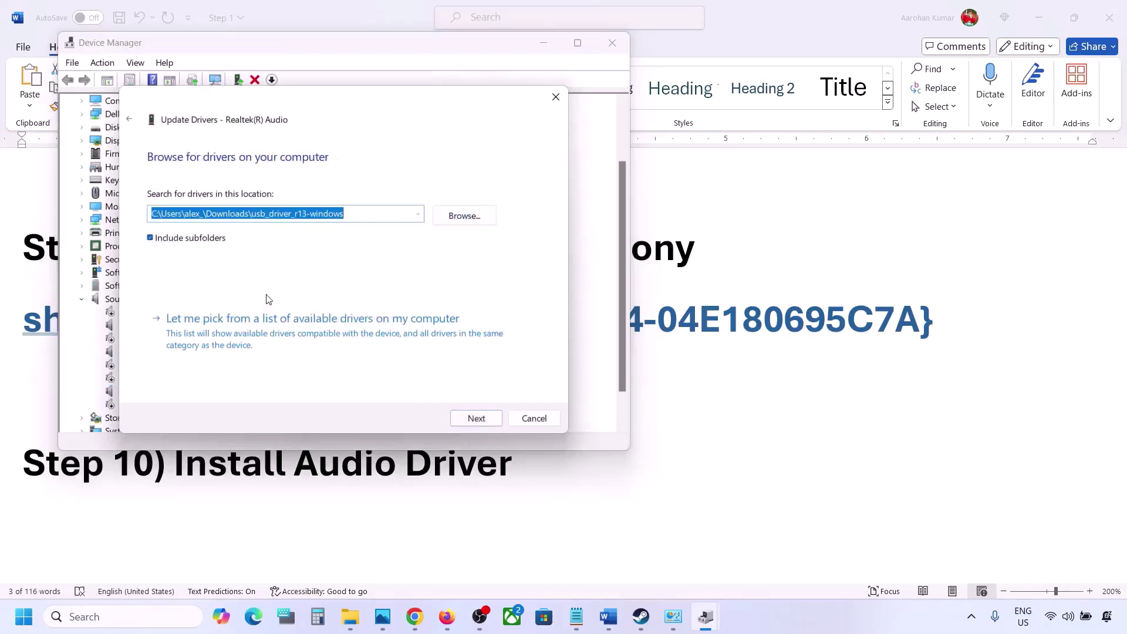
click(231, 336)
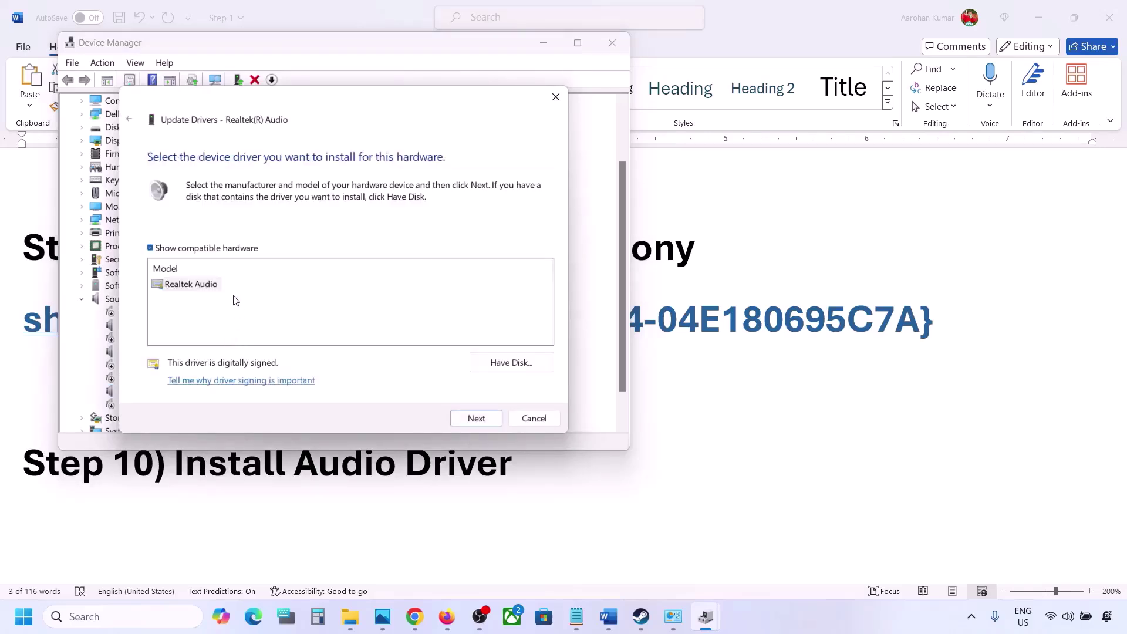
drag(333, 104, 463, 83)
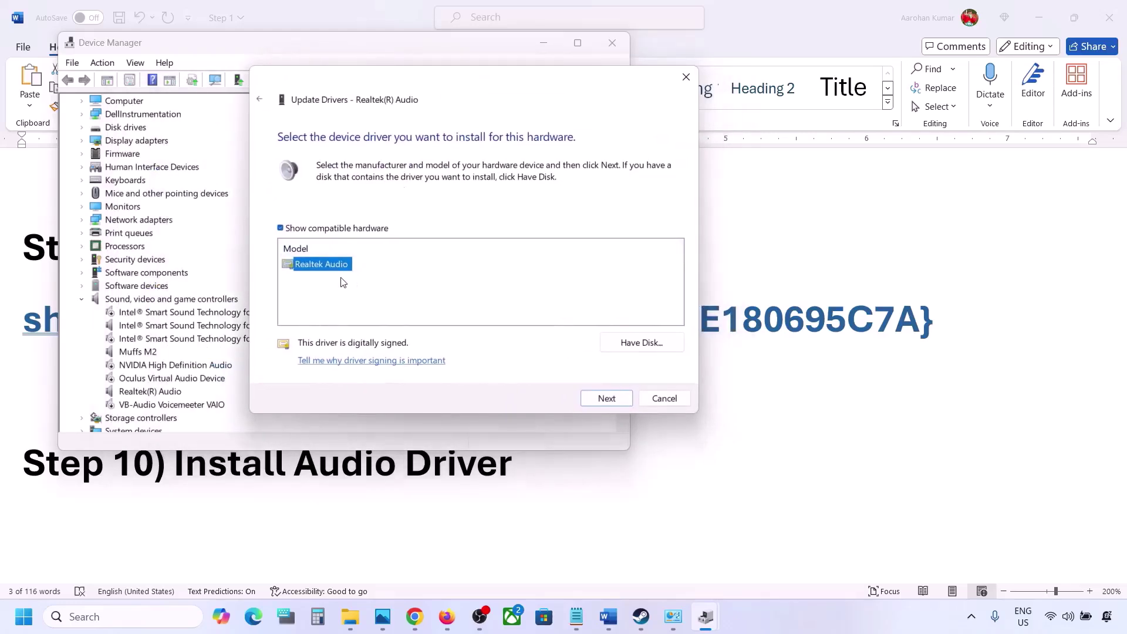
click(659, 399)
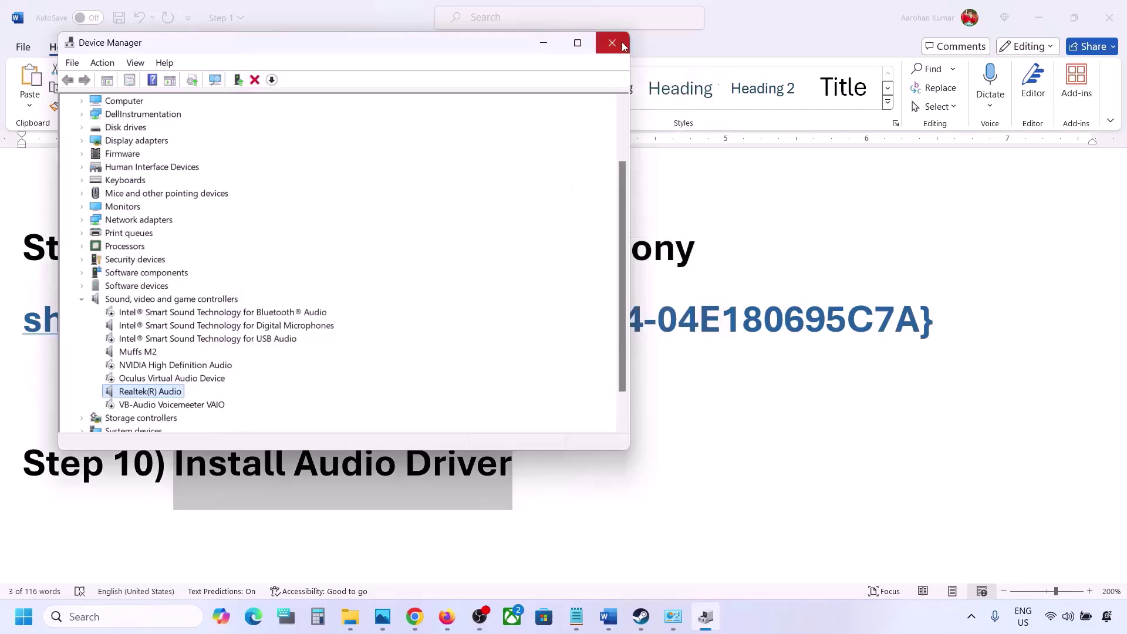
click(622, 41)
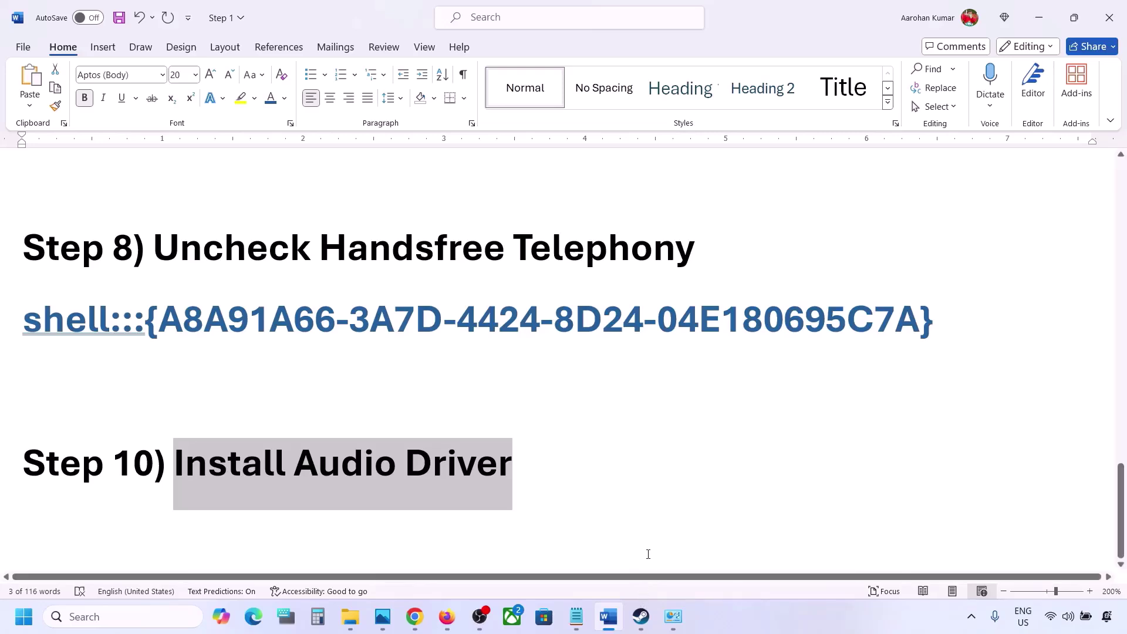
- Scroll up in the Steam library to bring Warframe into view
scroll(644, 439, up, 3)
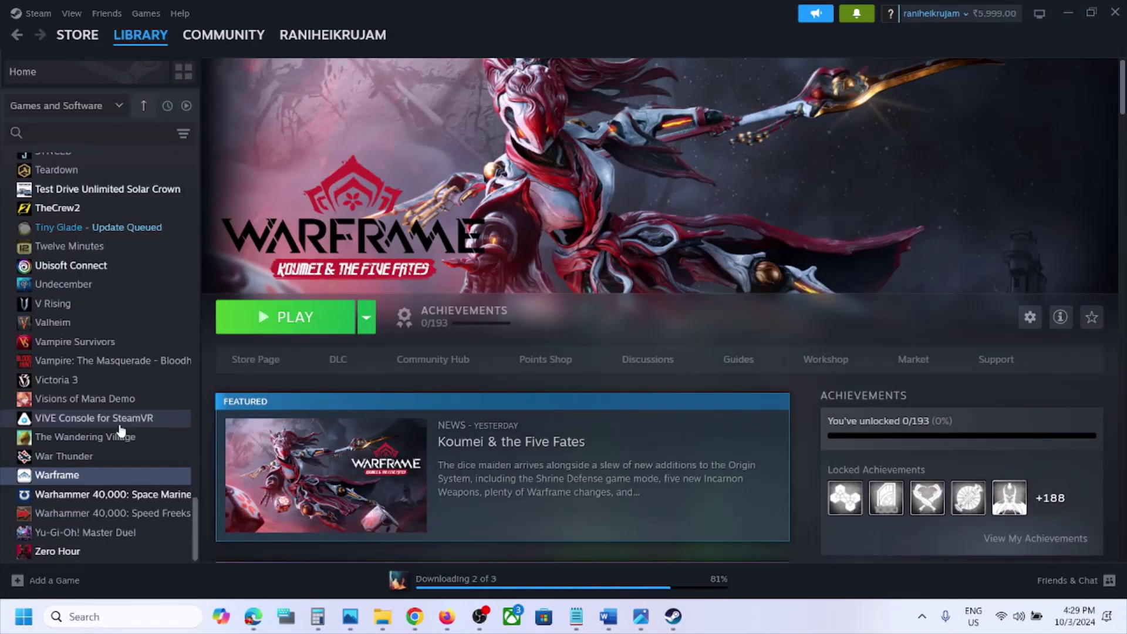
- Run Verify integrity of game files from Warframe's Installed Files properties page
click(65, 477)
right_click(65, 477)
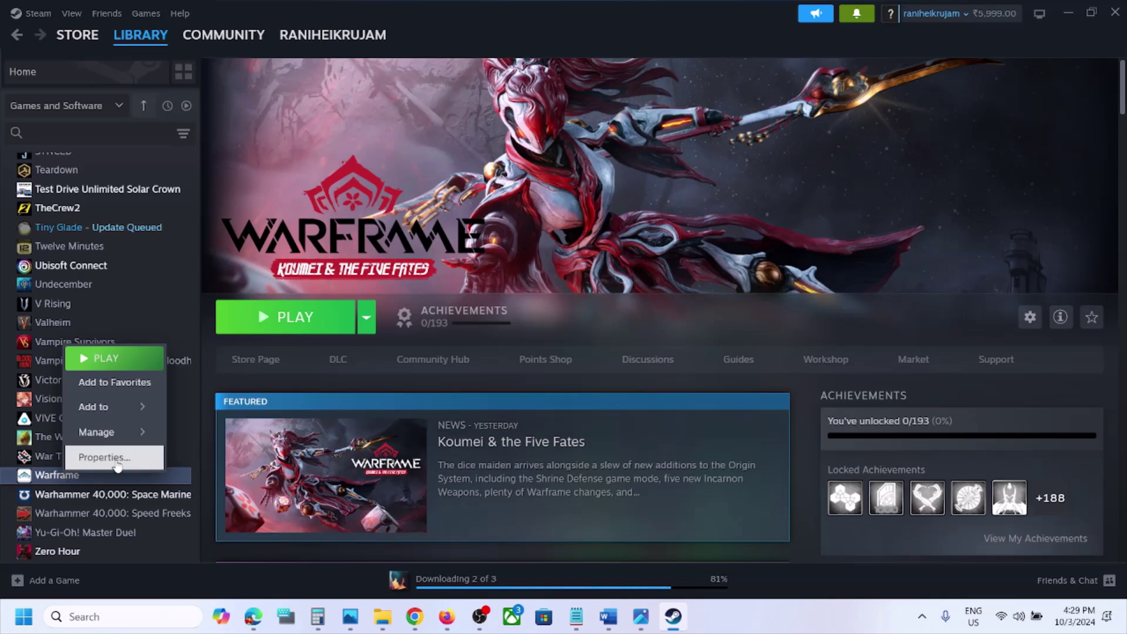
click(113, 461)
click(314, 215)
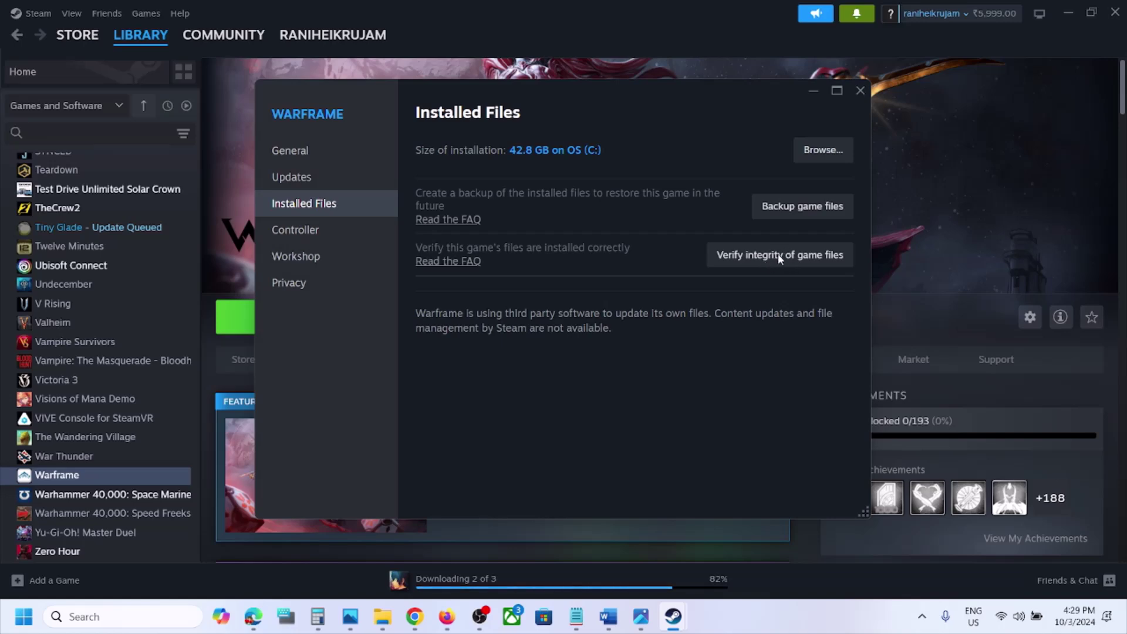
click(908, 220)
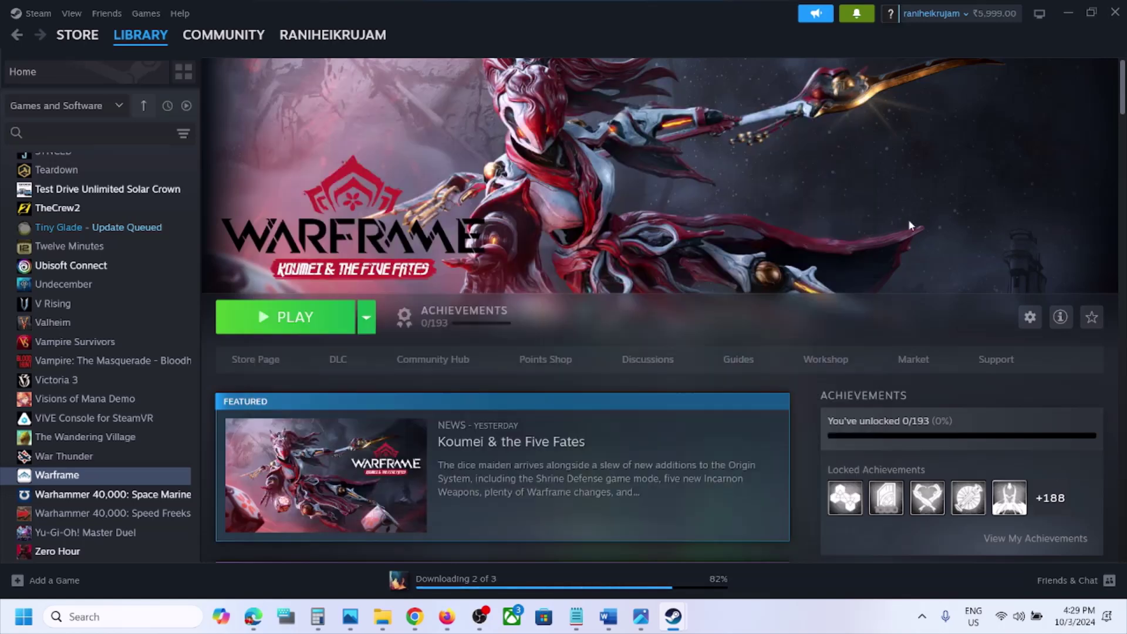